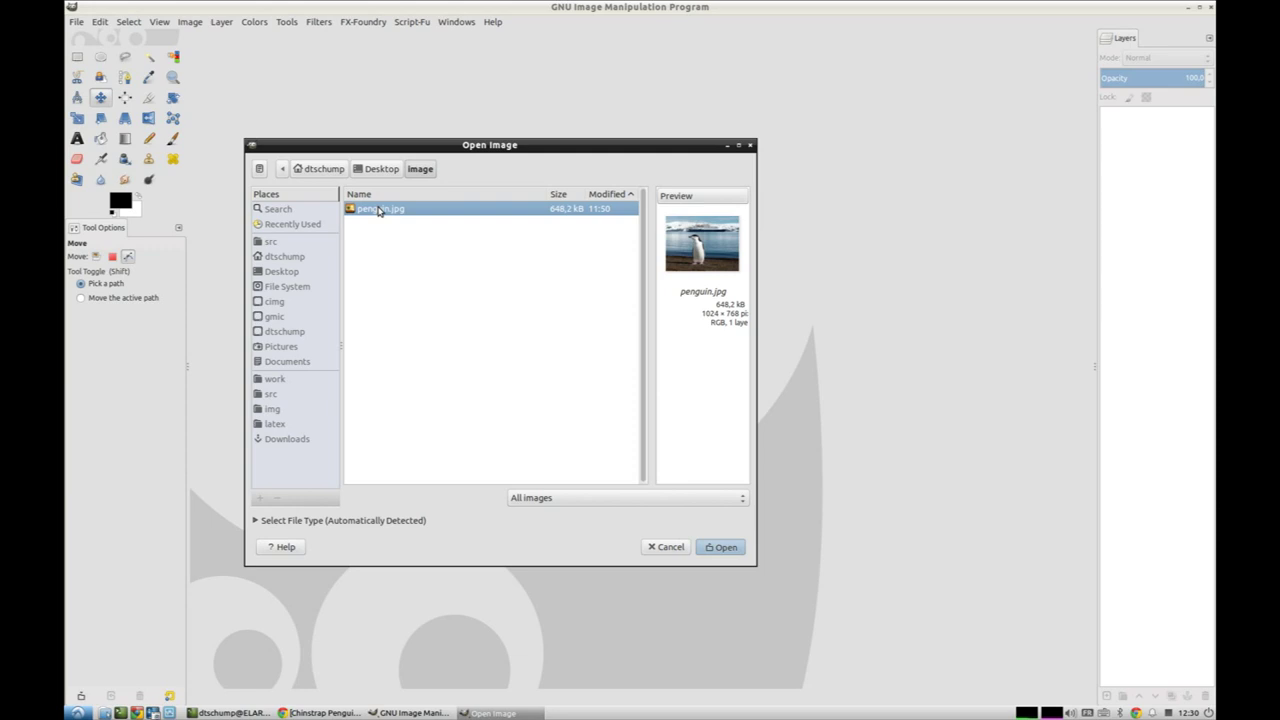
Open penguin.jpg and launch G'MIC from the Filters menu via the keyboard
{"action": "double_click", "coordinate": [379, 210]}
{"action": "key", "text": "alt+r"}
{"action": "key", "text": "g"}
{"action": "key", "text": "g"}
{"action": "key", "text": "Return"}
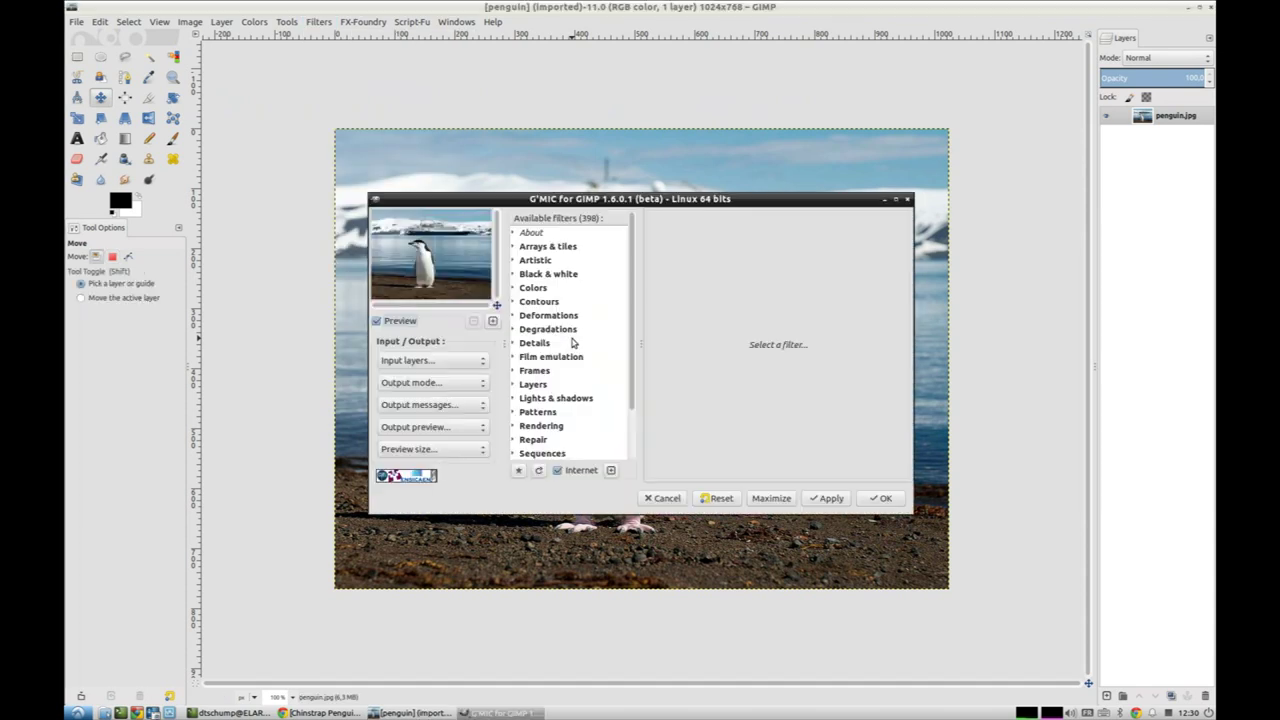
Set the G'MIC preview size to Normal and run Contours > Extract foreground
{"action": "left_click", "coordinate": [447, 454]}
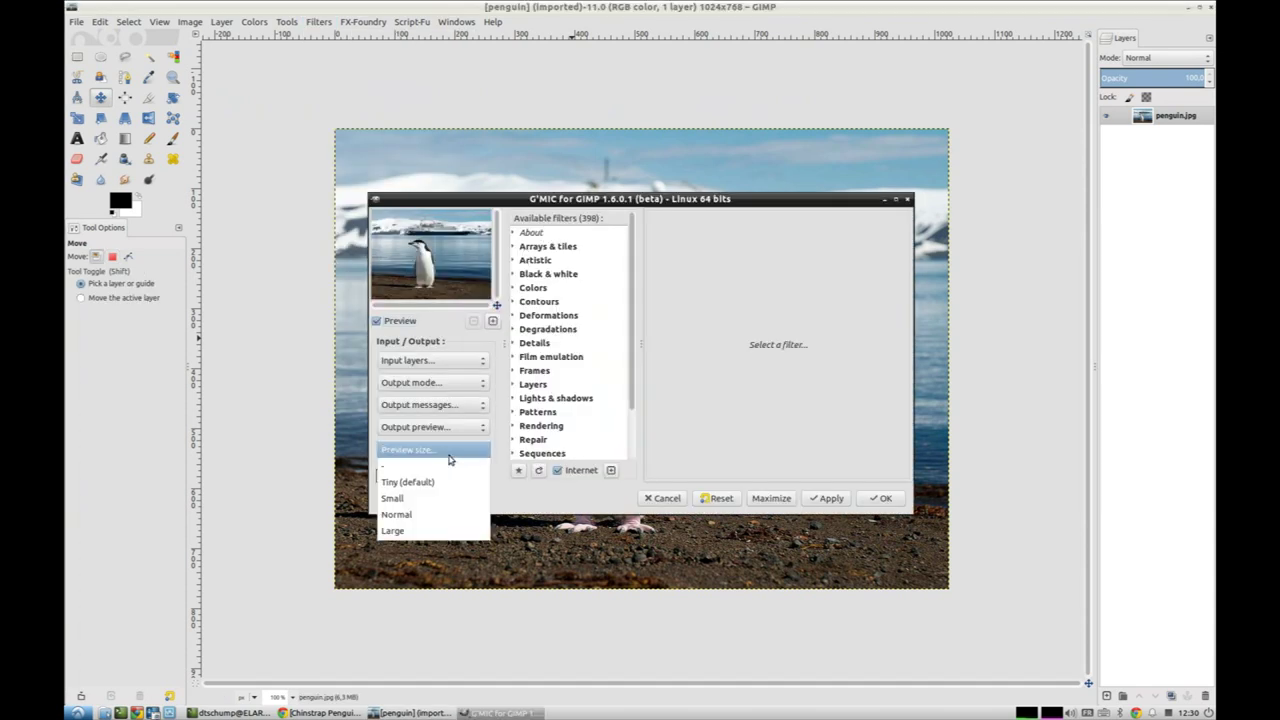
{"action": "left_click", "coordinate": [436, 517]}
{"action": "left_click_drag", "start_coordinate": [624, 199], "coordinate": [485, 115]}
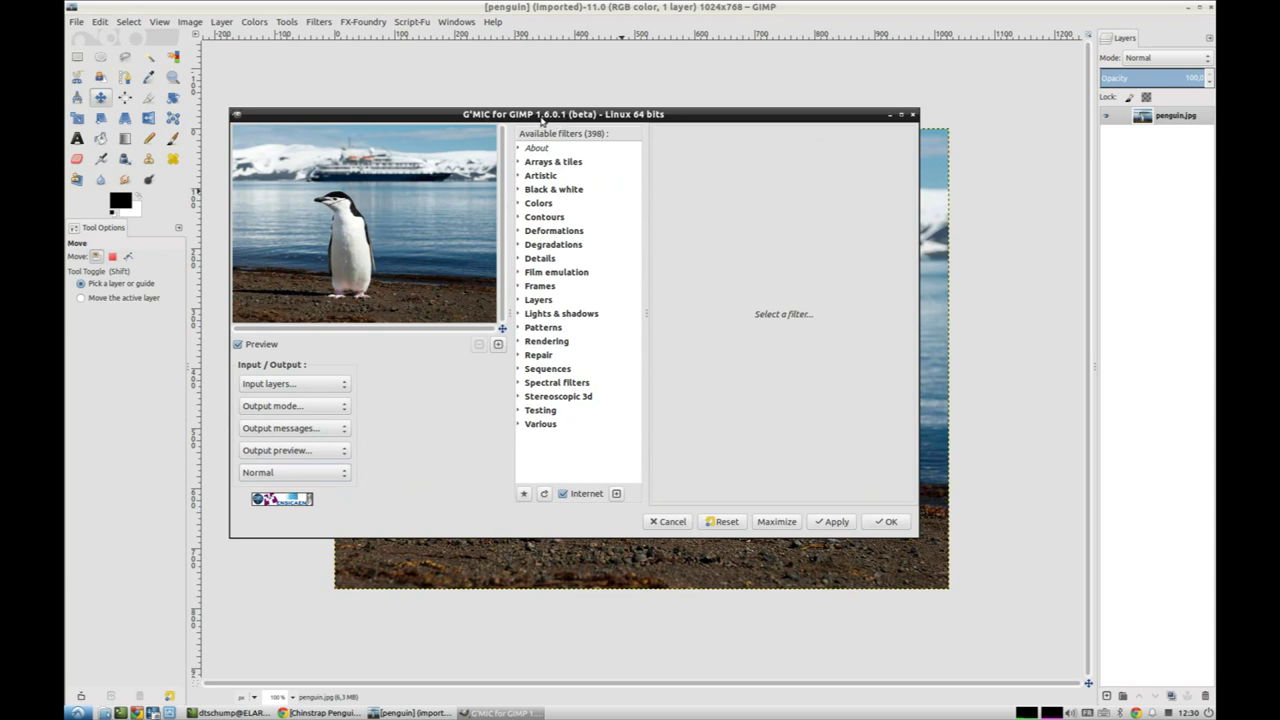
{"action": "left_click", "coordinate": [517, 219]}
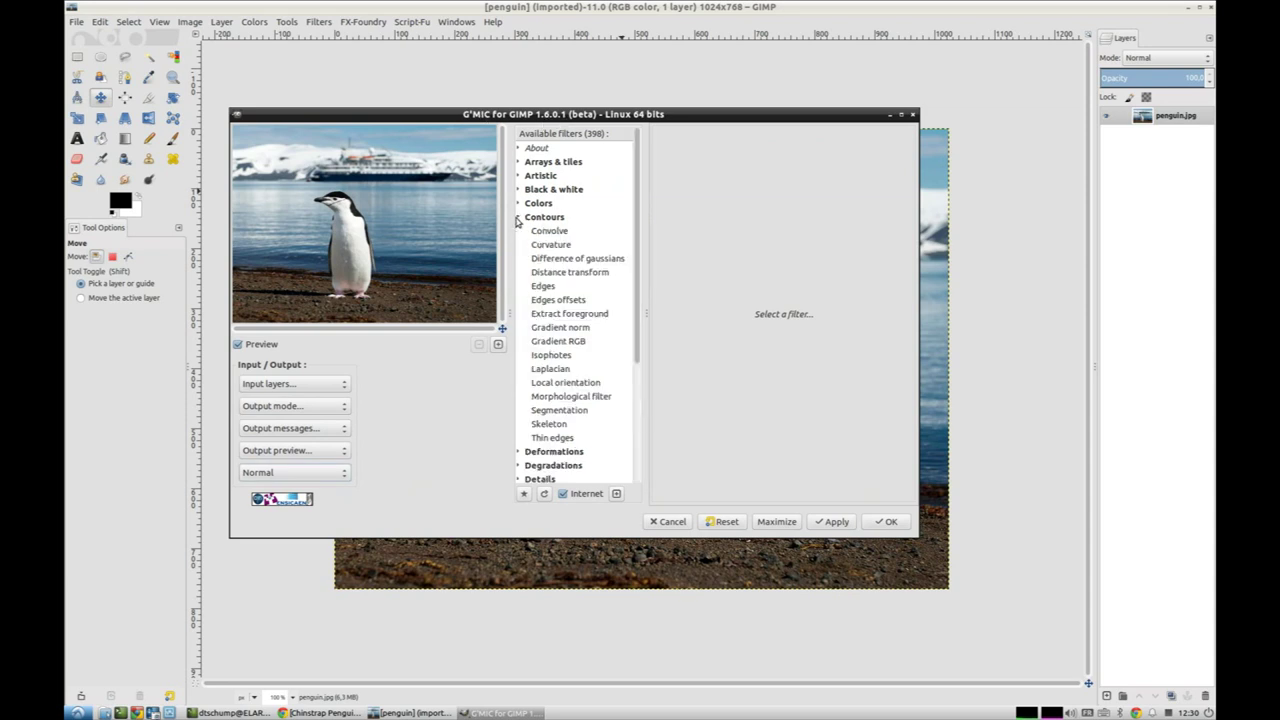
{"action": "left_click", "coordinate": [578, 316]}
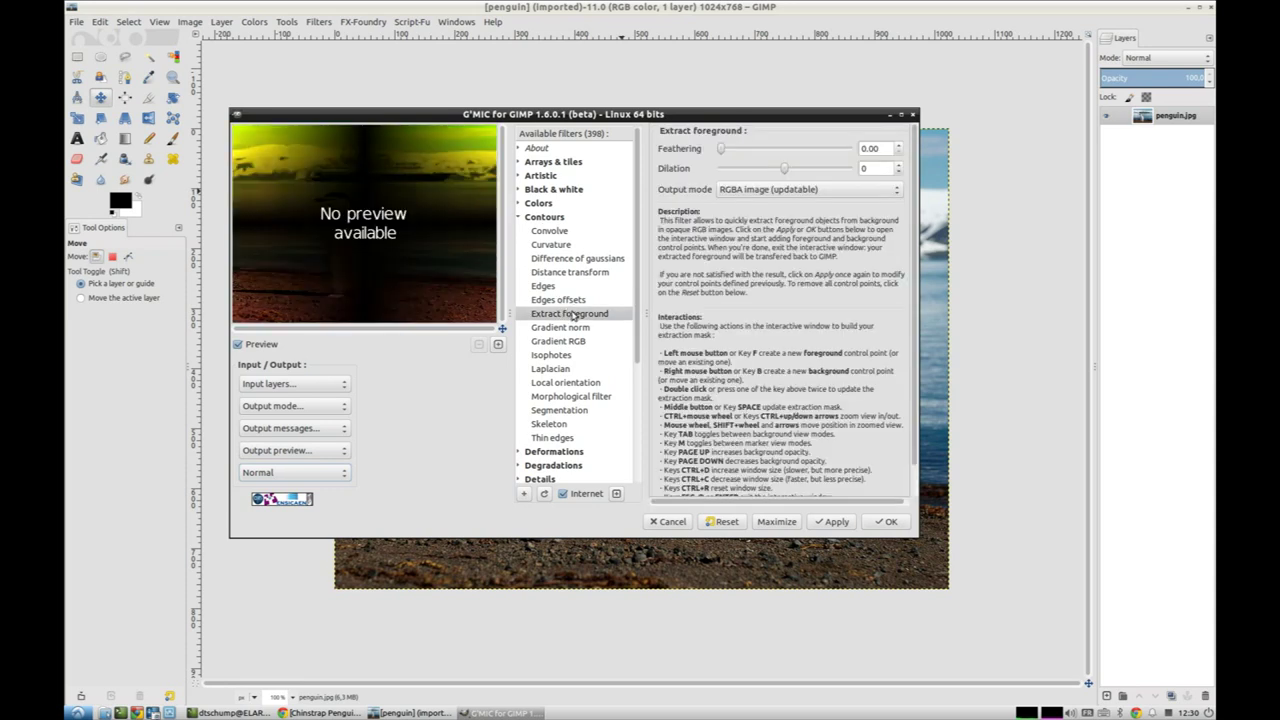
{"action": "left_click", "coordinate": [886, 521]}
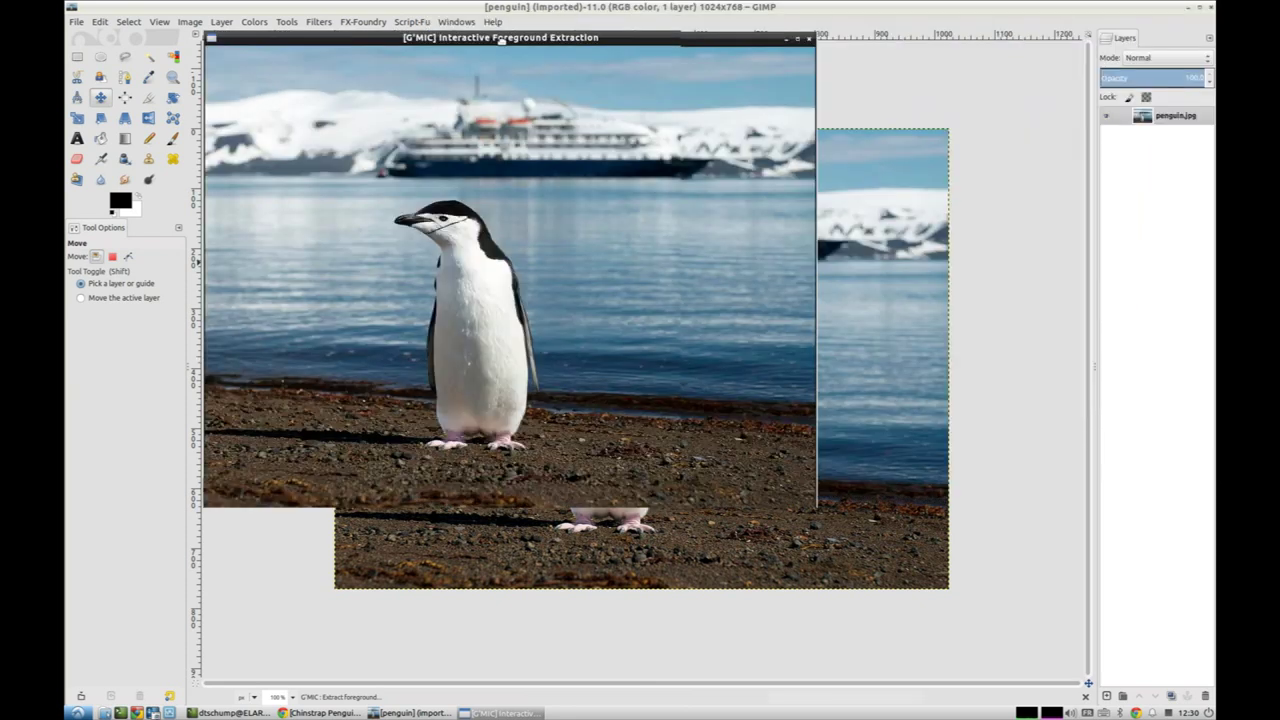
Mark the penguin's body and feet as foreground, and the sky and ground as background
{"action": "left_click_drag", "start_coordinate": [898, 14], "coordinate": [540, 57]}
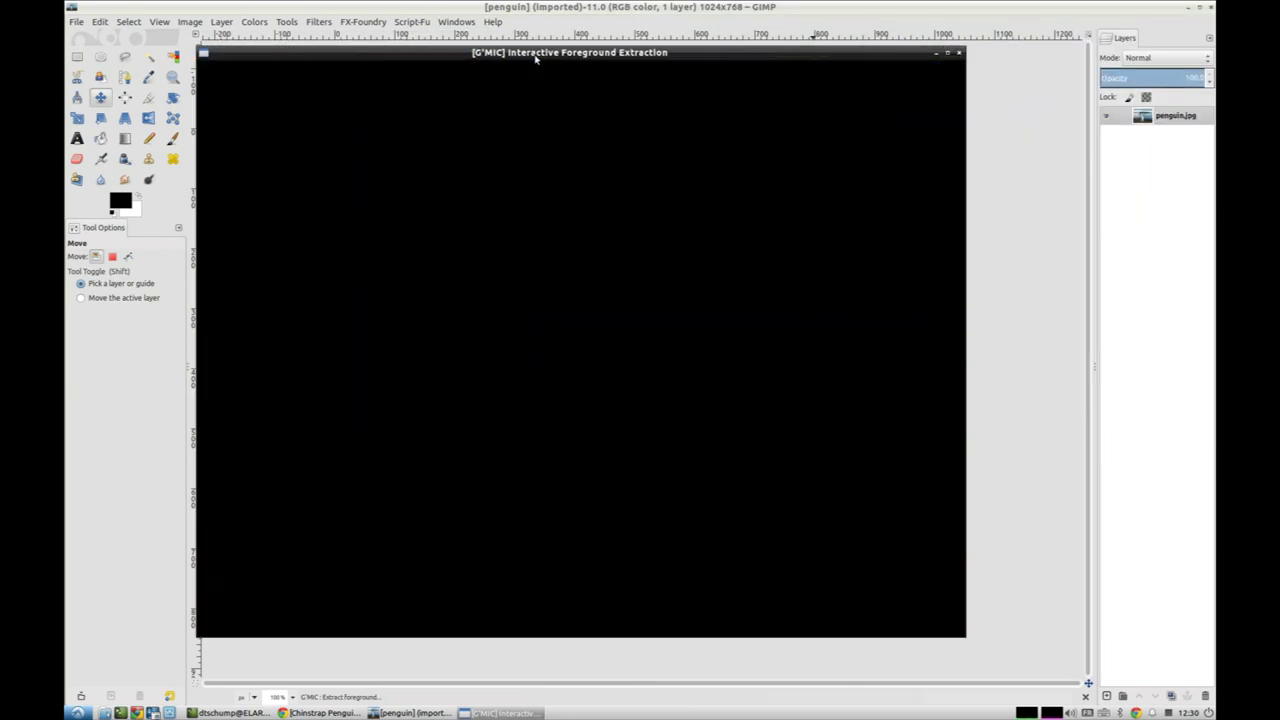
{"action": "left_click", "coordinate": [540, 283]}
{"action": "left_click", "coordinate": [571, 340]}
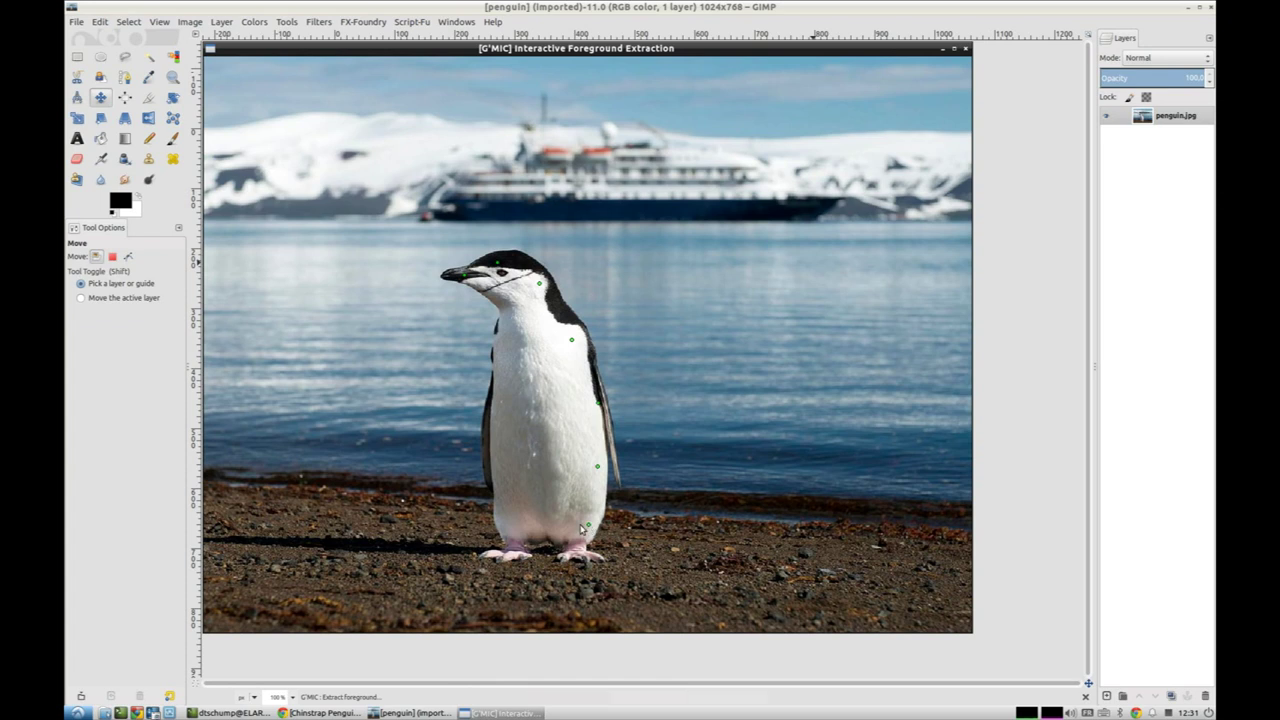
{"action": "left_click", "coordinate": [493, 405]}
{"action": "left_click", "coordinate": [508, 344]}
{"action": "left_click", "coordinate": [518, 541]}
{"action": "right_click", "coordinate": [487, 225]}
{"action": "right_click", "coordinate": [433, 563]}
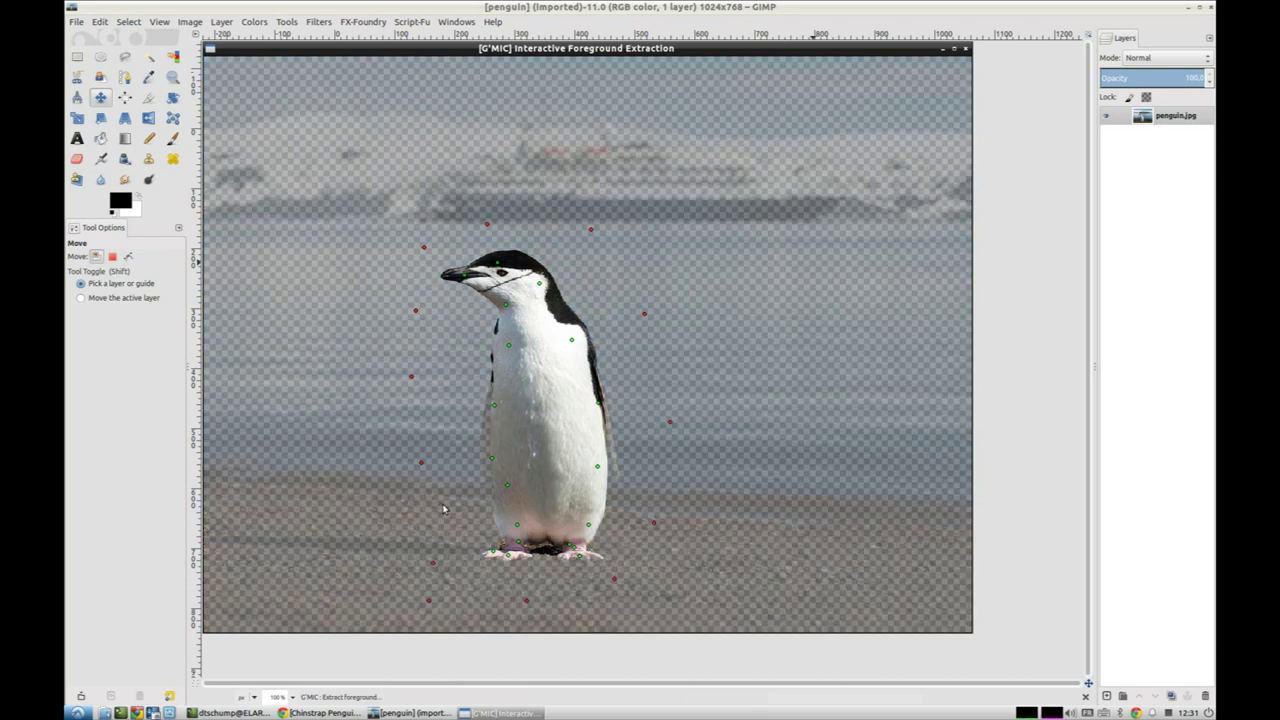
Add foreground points along the penguin's left edge and exclude the dark shadow patch
{"action": "scroll", "coordinate": [489, 441], "scroll_direction": "up", "scroll_amount": 2}
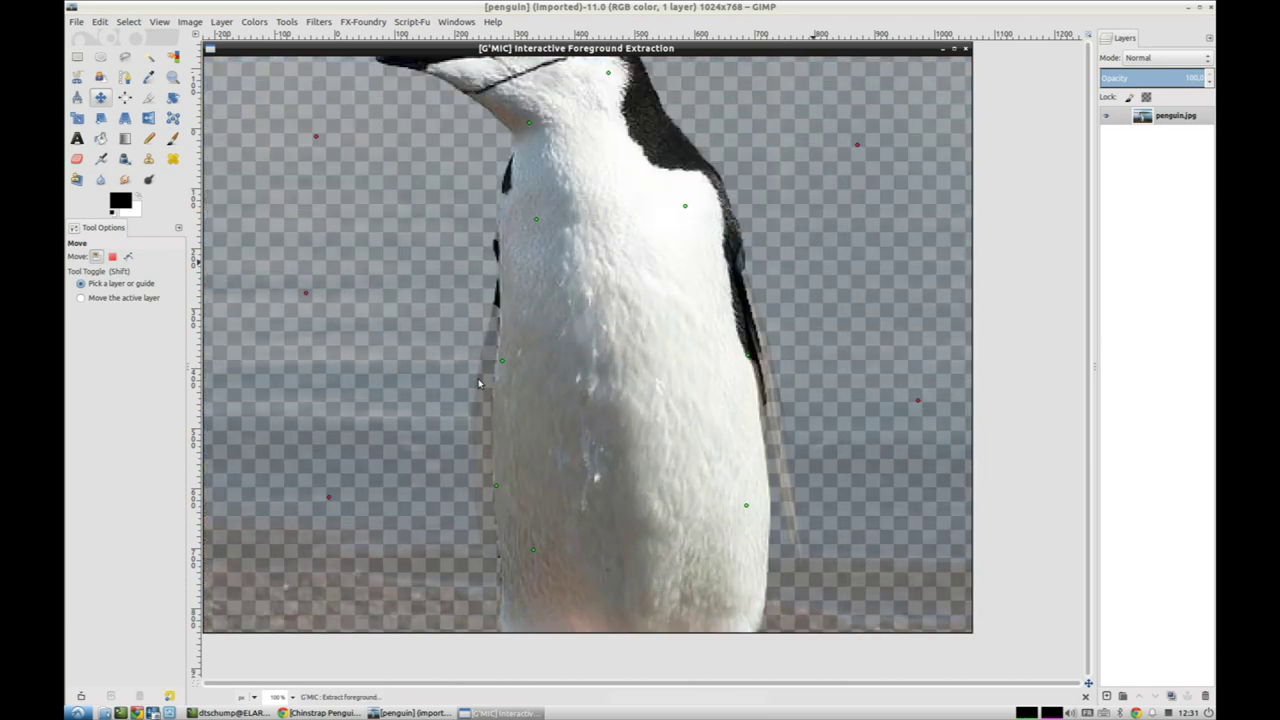
{"action": "left_click", "coordinate": [481, 446]}
{"action": "left_click", "coordinate": [486, 505]}
{"action": "left_click", "coordinate": [533, 549]}
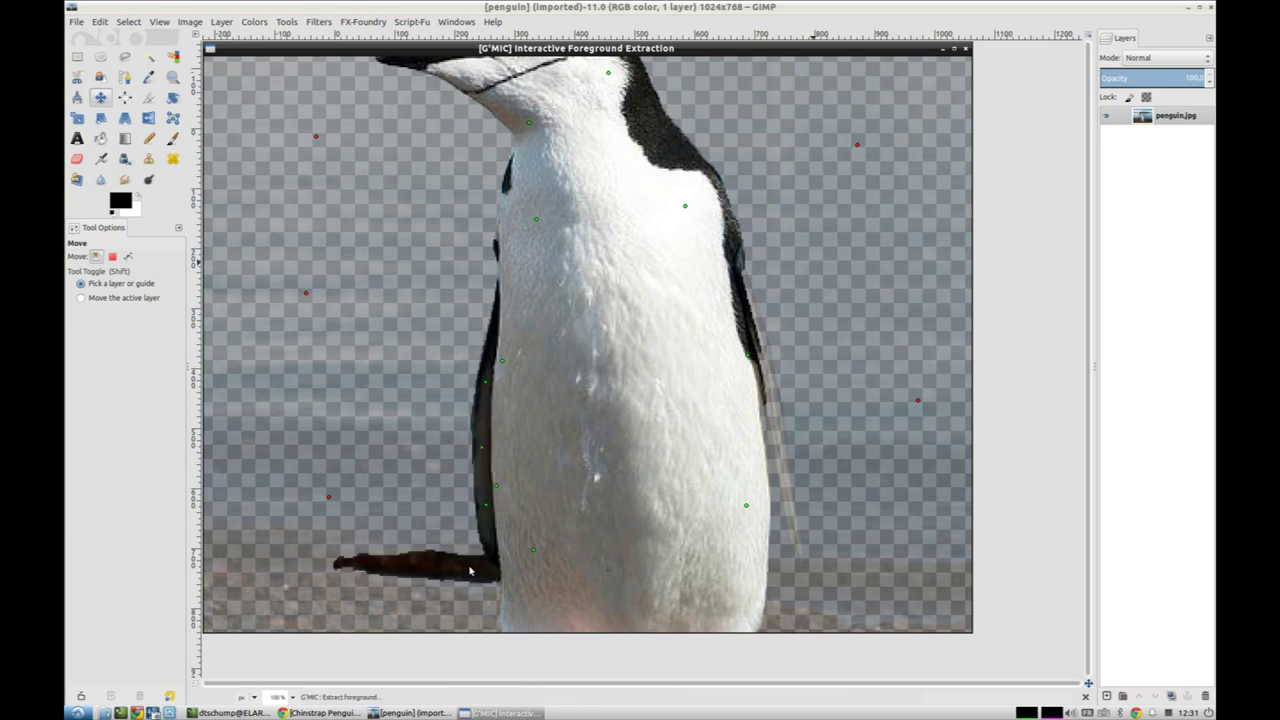
{"action": "right_click", "coordinate": [470, 571]}
{"action": "scroll", "coordinate": [720, 456], "scroll_direction": "down", "scroll_amount": 1}
{"action": "scroll", "coordinate": [720, 456], "scroll_direction": "down", "scroll_amount": 1}
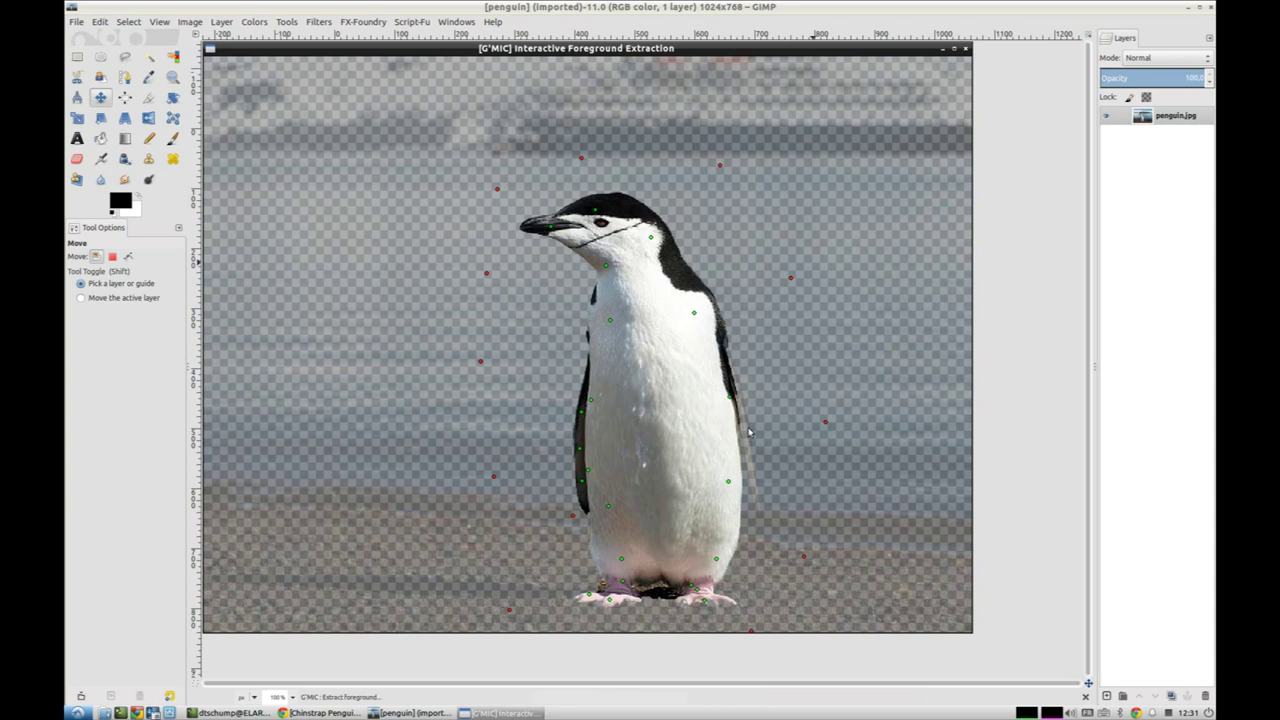
Mark the thin right flipper and its tip as foreground
{"action": "left_click", "coordinate": [738, 380]}
{"action": "left_click", "coordinate": [744, 431]}
{"action": "scroll", "coordinate": [763, 494], "scroll_direction": "up", "scroll_amount": 2}
{"action": "scroll", "coordinate": [768, 502], "scroll_direction": "up", "scroll_amount": 3}
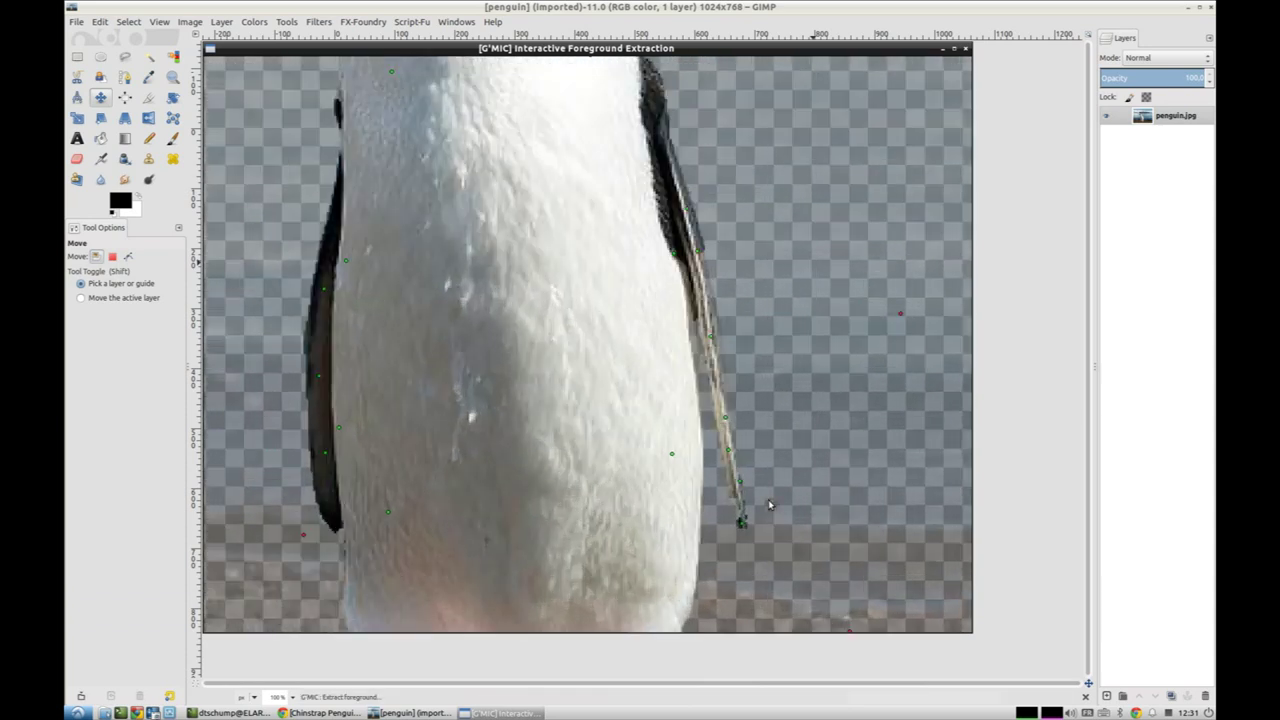
{"action": "scroll", "coordinate": [768, 504], "scroll_direction": "down", "scroll_amount": 3}
{"action": "scroll", "coordinate": [557, 564], "scroll_direction": "up", "scroll_amount": 1}
{"action": "scroll", "coordinate": [543, 563], "scroll_direction": "up", "scroll_amount": 2}
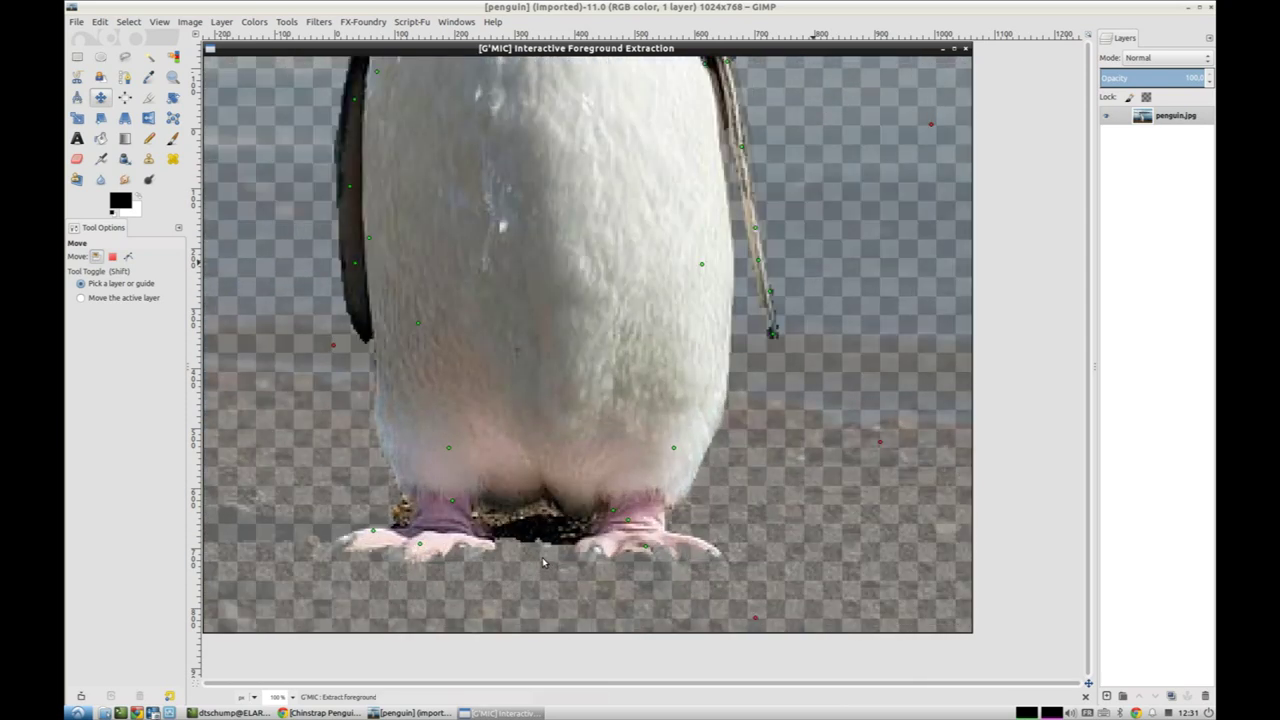
Add background points on the dark patch between the penguin's feet
{"action": "right_click", "coordinate": [549, 494]}
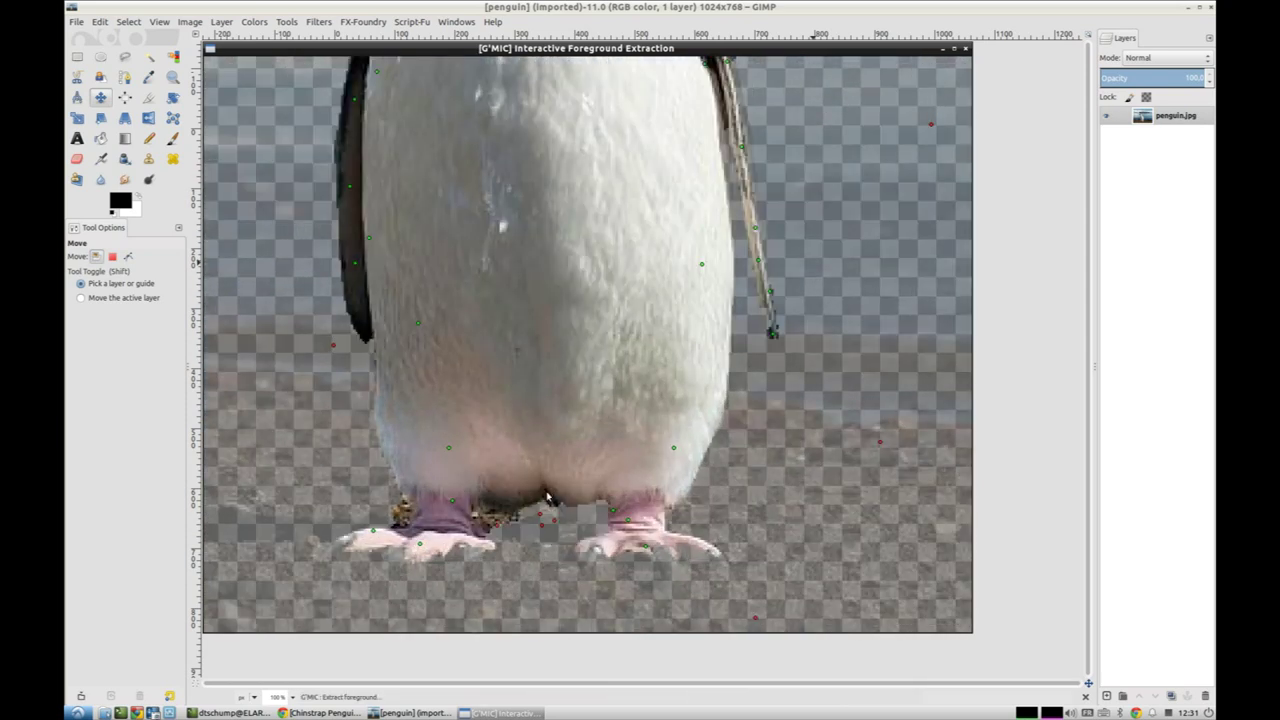
{"action": "right_click", "coordinate": [497, 518]}
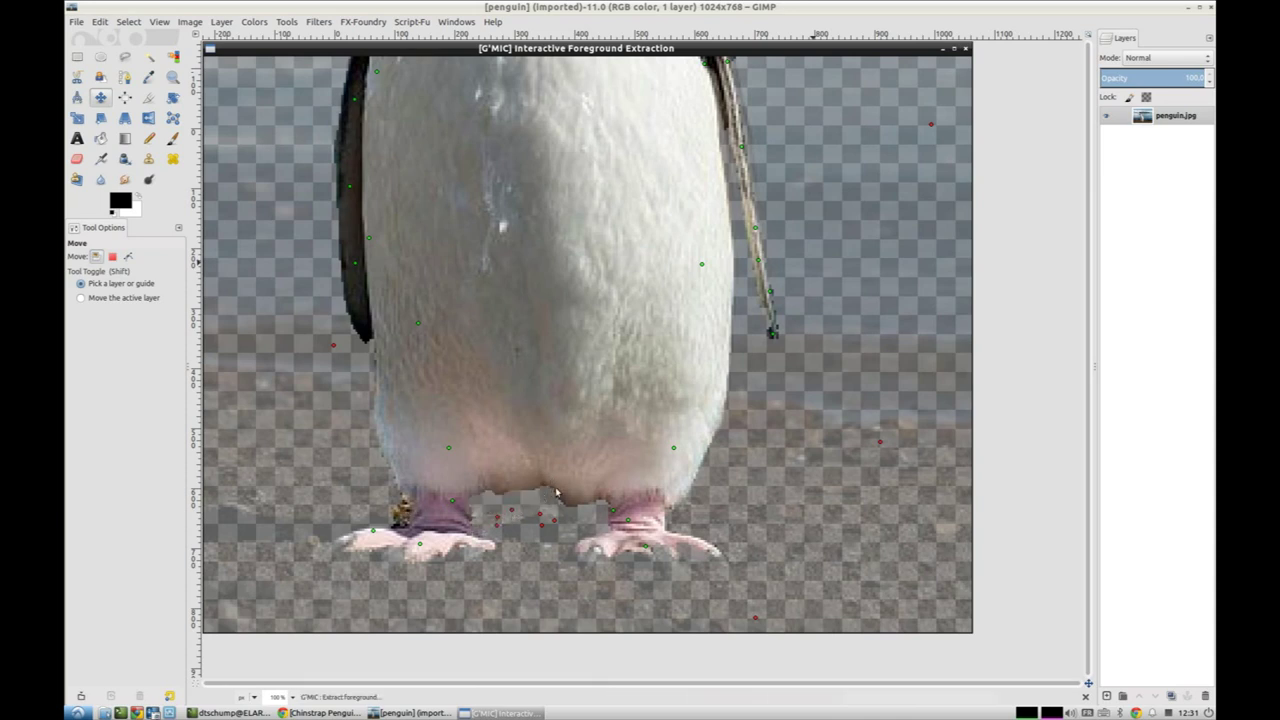
{"action": "scroll", "coordinate": [506, 482], "scroll_direction": "up", "scroll_amount": 2}
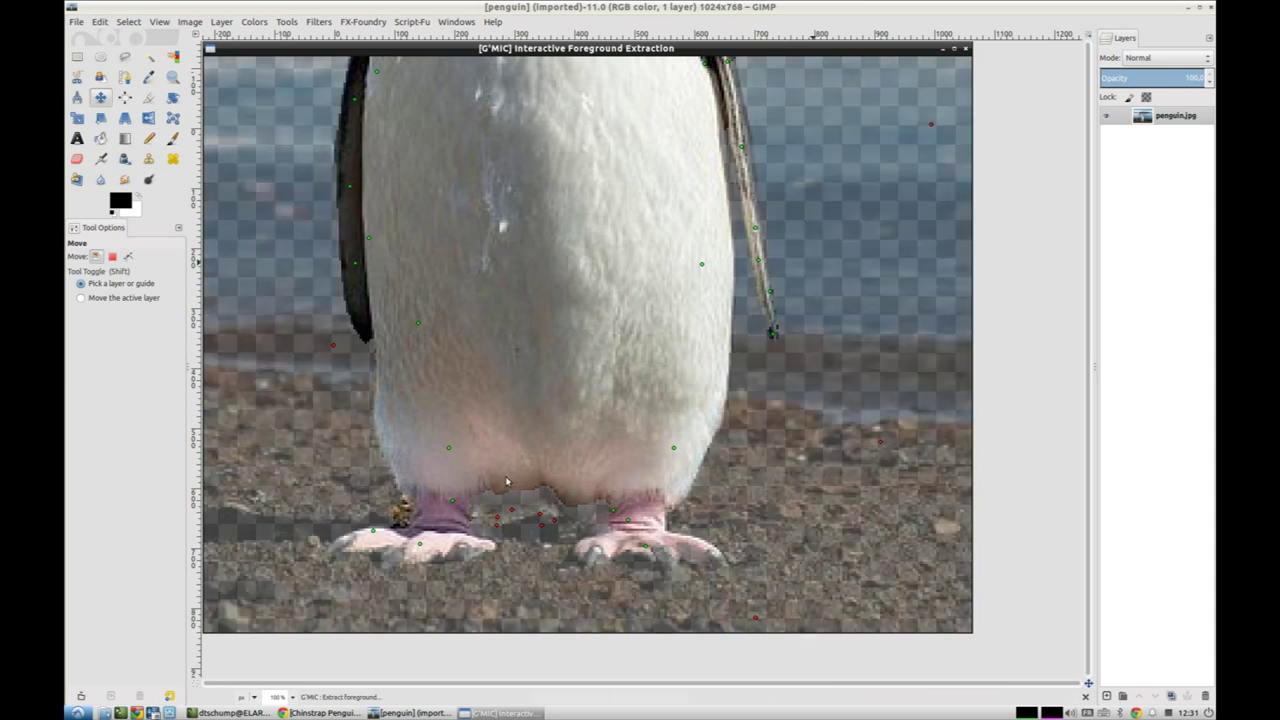
{"action": "scroll", "coordinate": [506, 482], "scroll_direction": "up", "scroll_amount": 3}
{"action": "scroll", "coordinate": [506, 482], "scroll_direction": "down", "scroll_amount": 2}
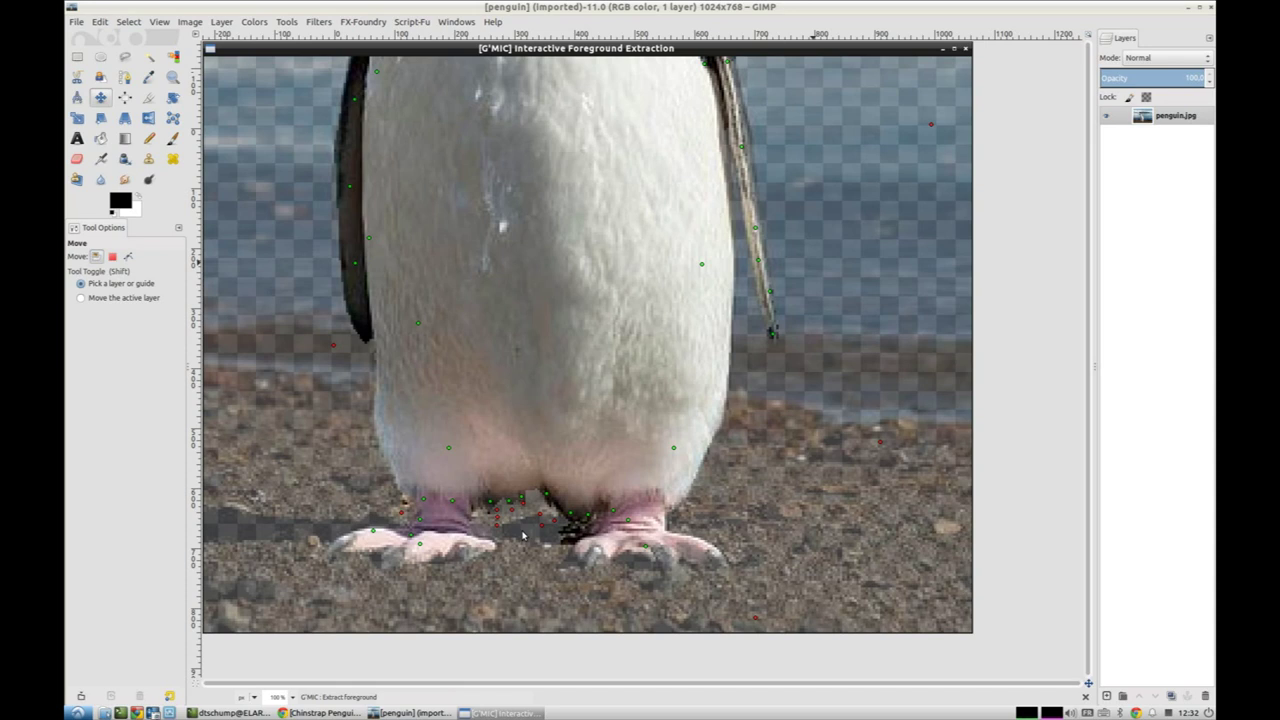
Add two foreground points along the penguin's left chest edge, then zoom back out
{"action": "scroll", "coordinate": [566, 458], "scroll_direction": "down", "scroll_amount": 2}
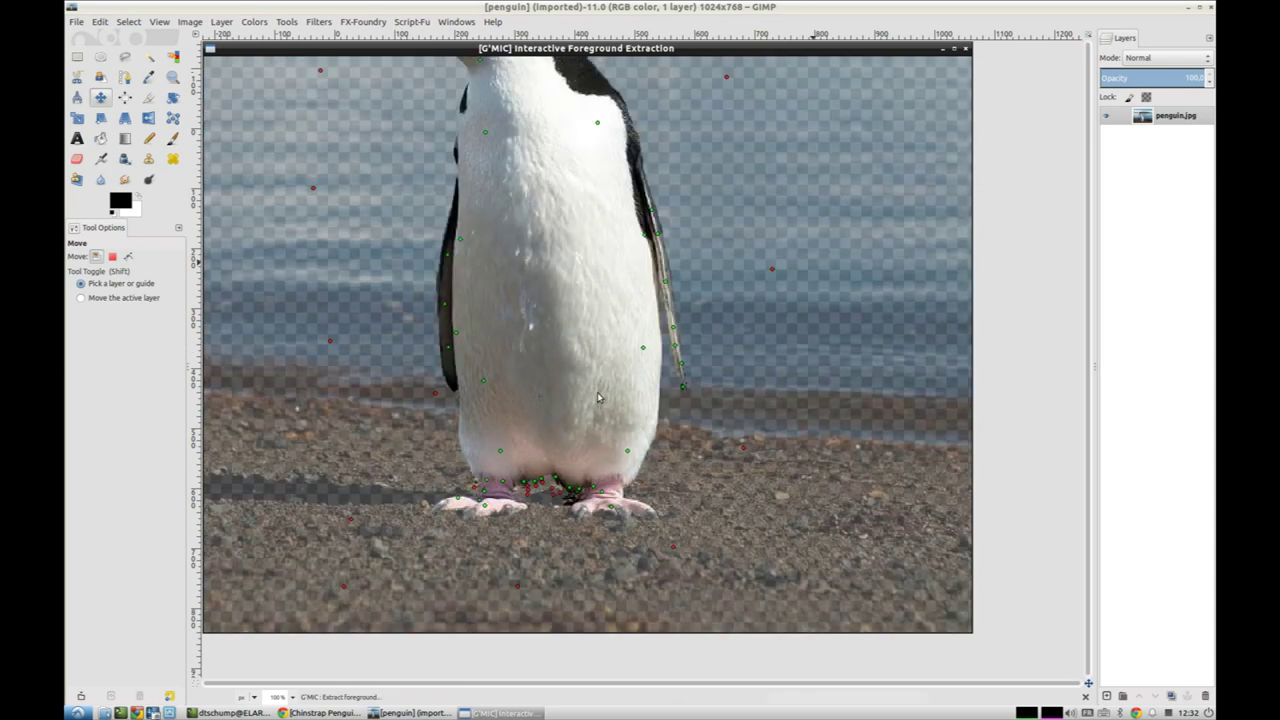
{"action": "scroll", "coordinate": [571, 499], "scroll_direction": "up", "scroll_amount": 3}
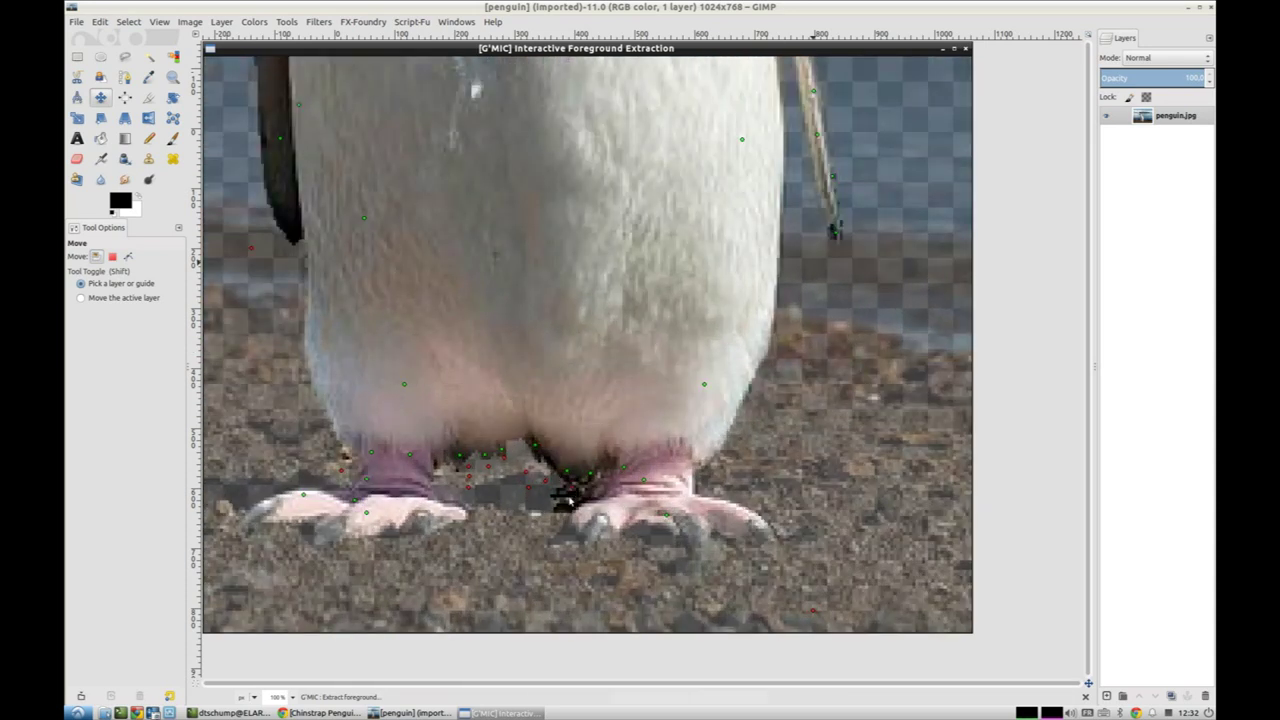
{"action": "scroll", "coordinate": [541, 423], "scroll_direction": "up", "scroll_amount": 2}
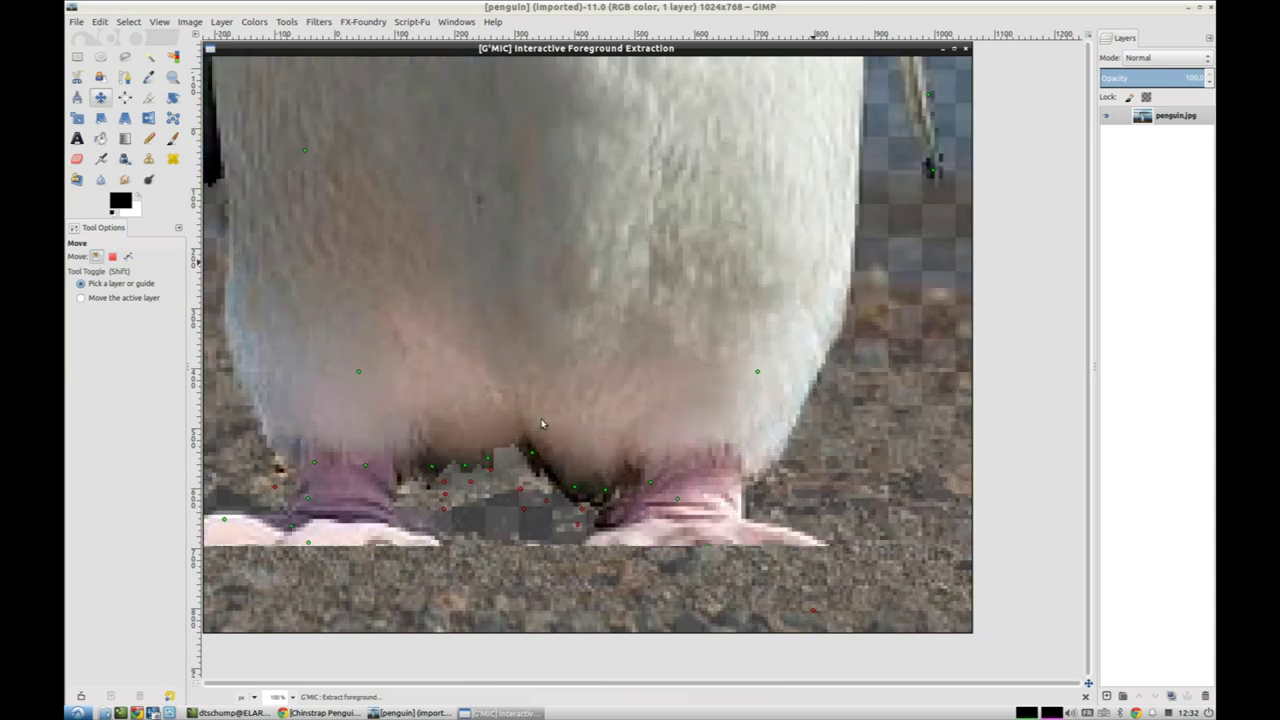
{"action": "scroll", "coordinate": [541, 425], "scroll_direction": "down", "scroll_amount": 2}
{"action": "scroll", "coordinate": [541, 425], "scroll_direction": "up", "scroll_amount": 3}
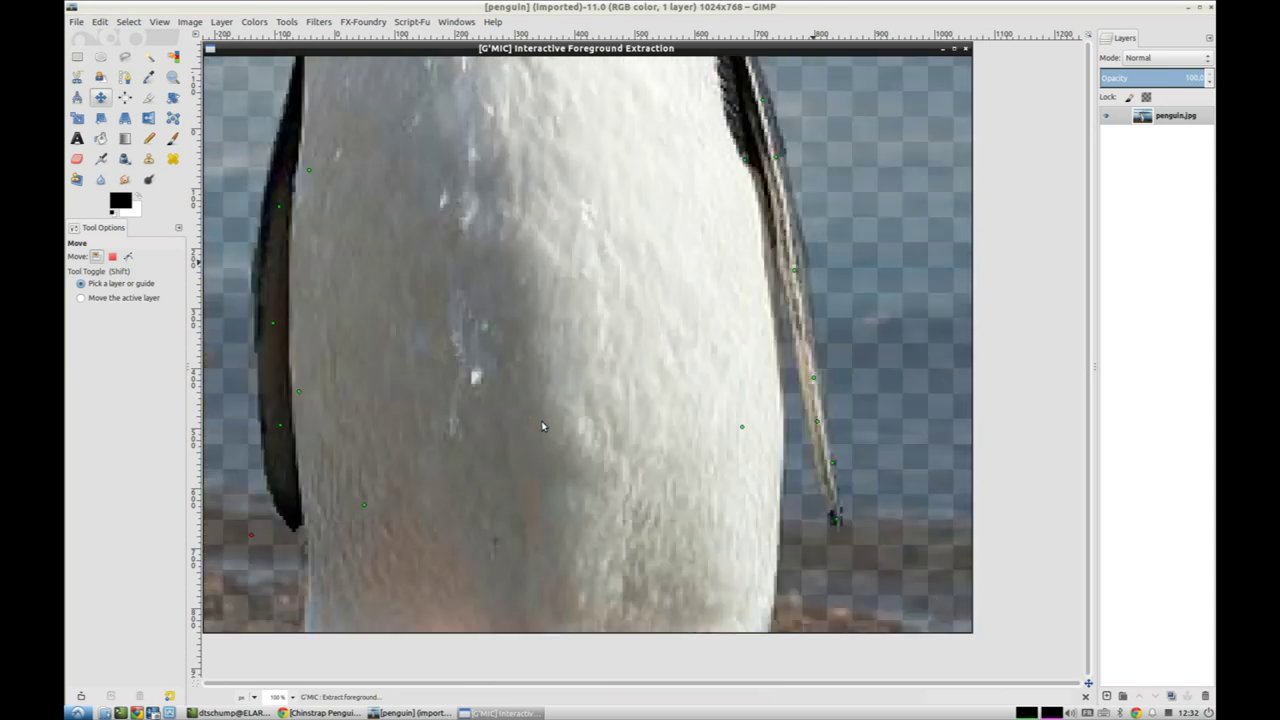
{"action": "key", "text": "Up"}
{"action": "key", "text": "Up"}
{"action": "key", "text": "Up"}
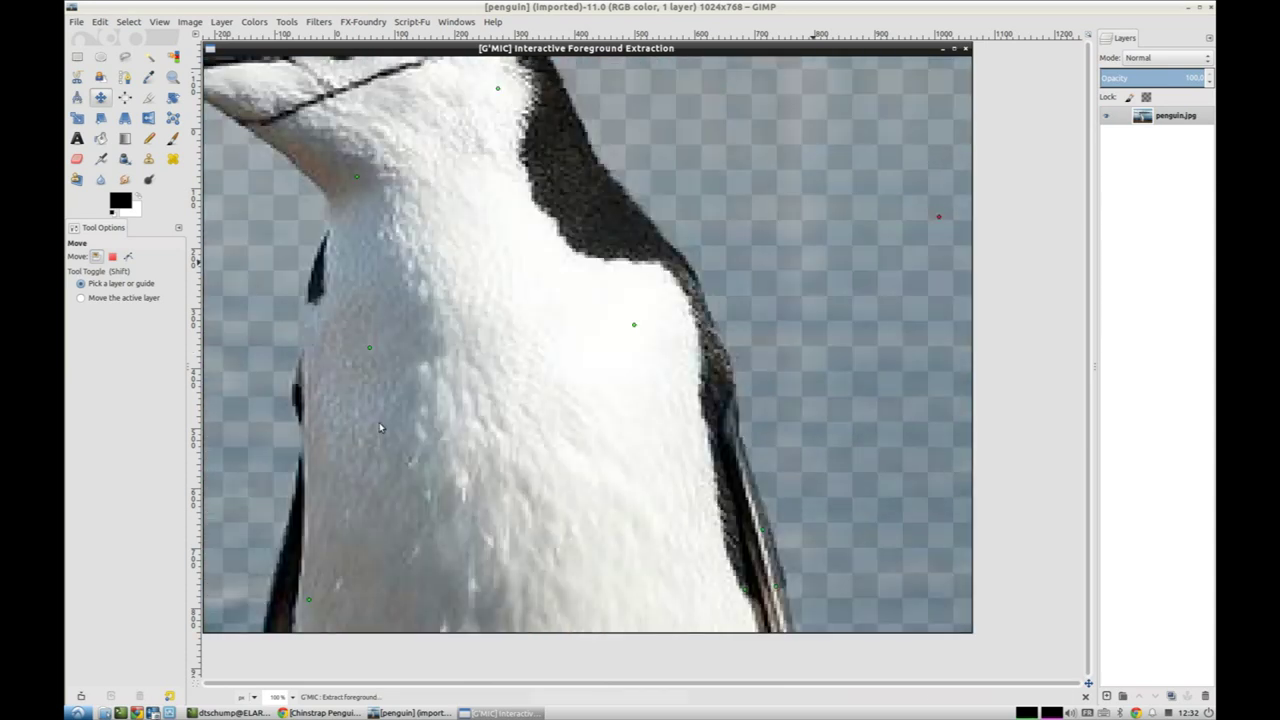
{"action": "left_click", "coordinate": [302, 429]}
{"action": "left_click", "coordinate": [304, 337]}
{"action": "scroll", "coordinate": [372, 318], "scroll_direction": "down", "scroll_amount": 1}
{"action": "scroll", "coordinate": [372, 318], "scroll_direction": "down", "scroll_amount": 1}
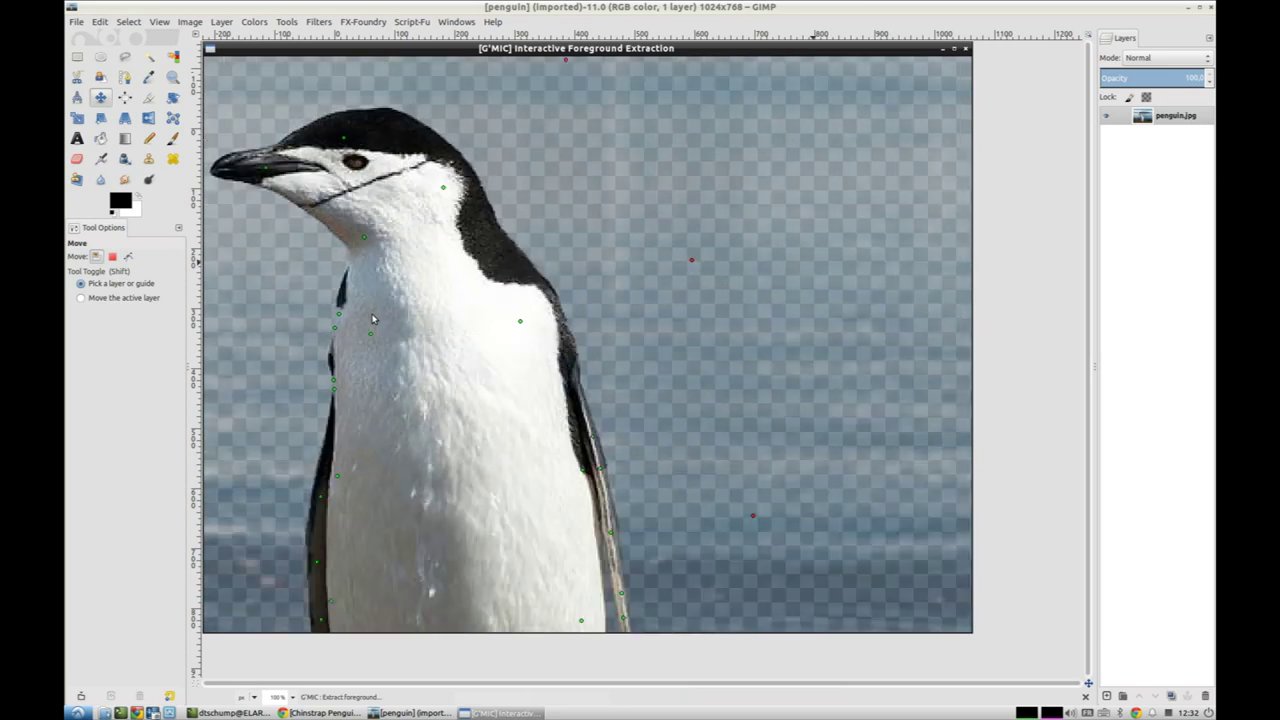
{"action": "scroll", "coordinate": [372, 318], "scroll_direction": "down", "scroll_amount": 1}
Preview the cut-out against darkened, white and original-photo backgrounds
{"action": "key", "text": "space"}
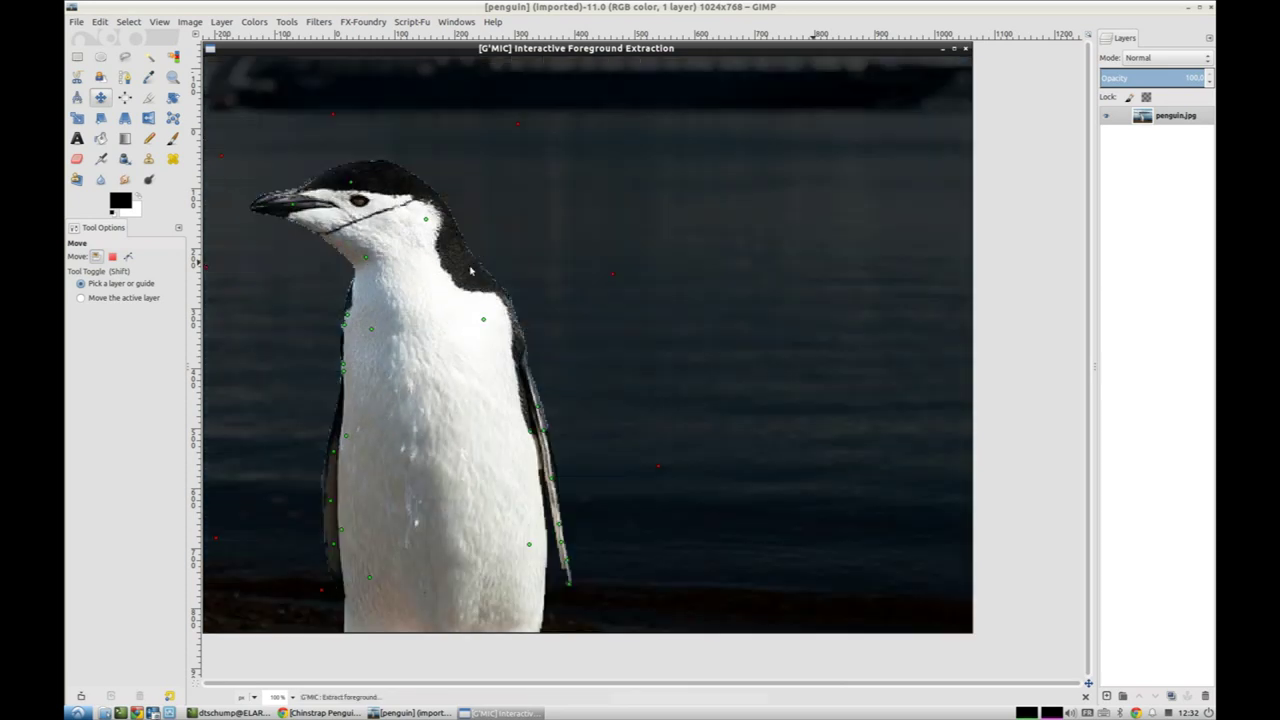
{"action": "key", "text": "space"}
{"action": "key", "text": "space"}
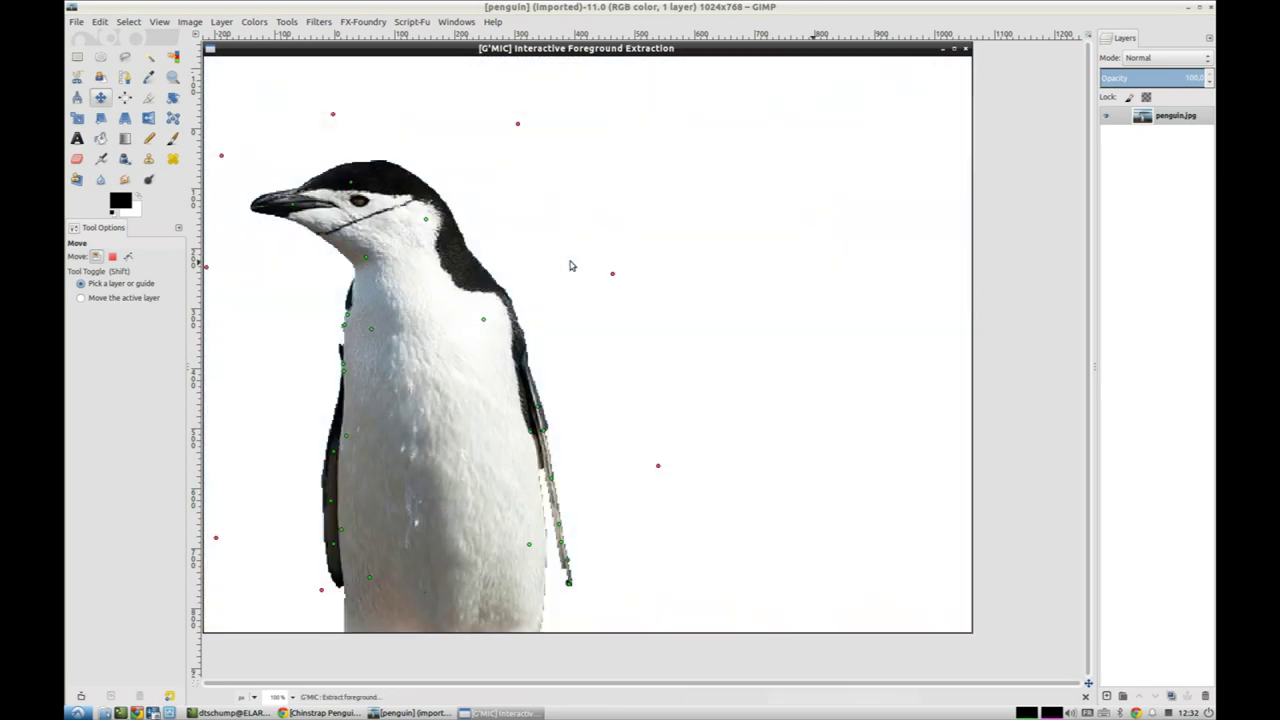
{"action": "scroll", "coordinate": [571, 266], "scroll_direction": "down", "scroll_amount": 1}
{"action": "scroll", "coordinate": [528, 278], "scroll_direction": "down", "scroll_amount": 1}
{"action": "key", "text": "space"}
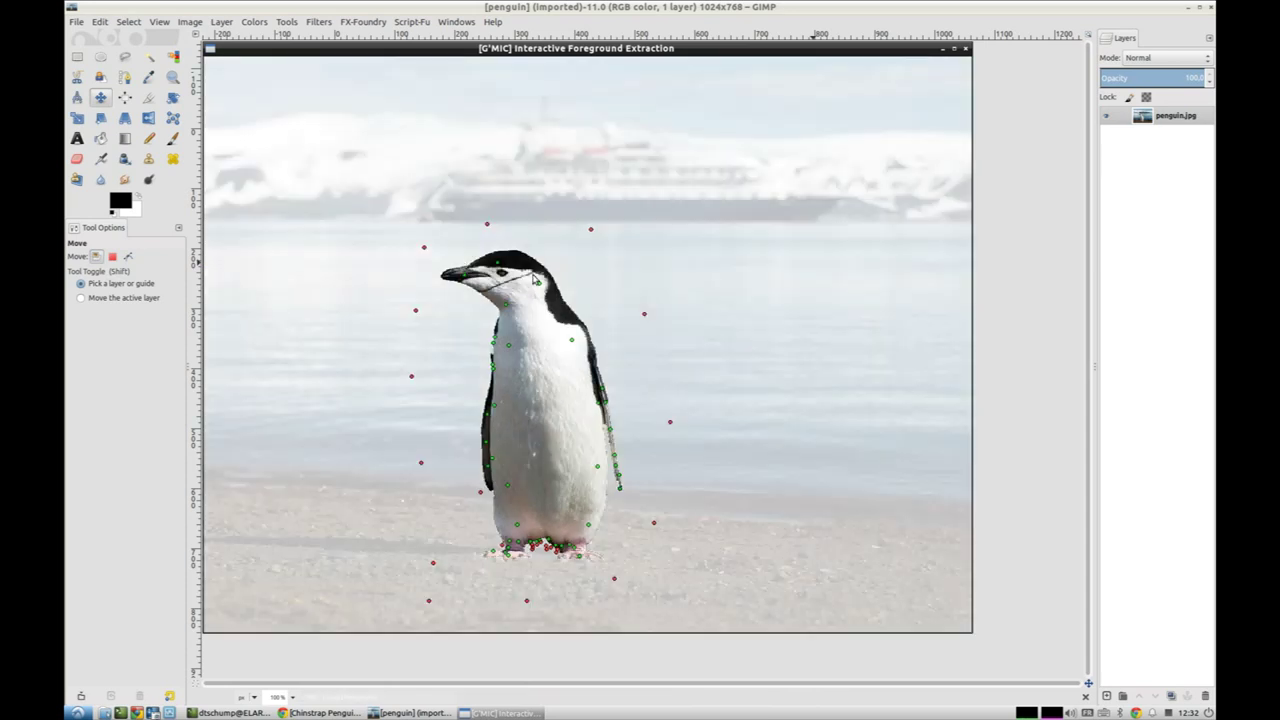
{"action": "key", "text": "space"}
{"action": "key", "text": "space"}
{"action": "scroll", "coordinate": [495, 352], "scroll_direction": "up", "scroll_amount": 1}
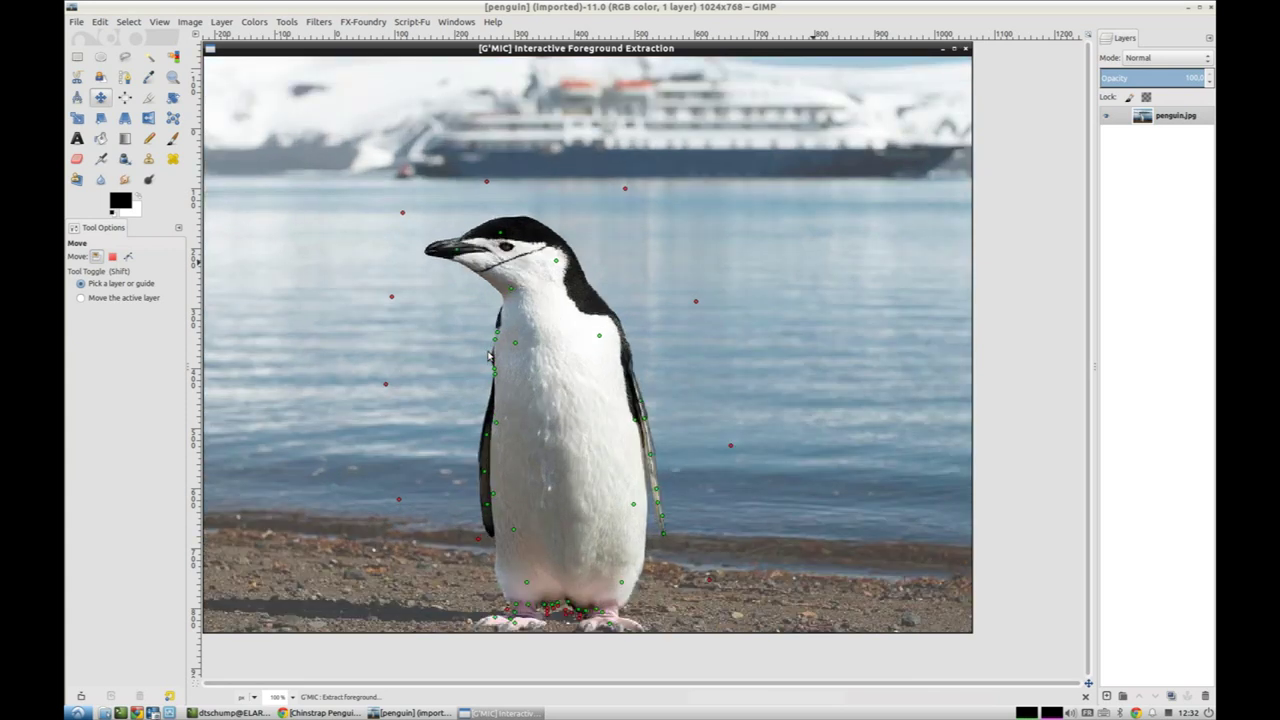
{"action": "scroll", "coordinate": [490, 356], "scroll_direction": "up", "scroll_amount": 2}
Check edges on a washed-out background, then apply the penguin cut-out over transparency
{"action": "key", "text": "space"}
{"action": "key", "text": "space"}
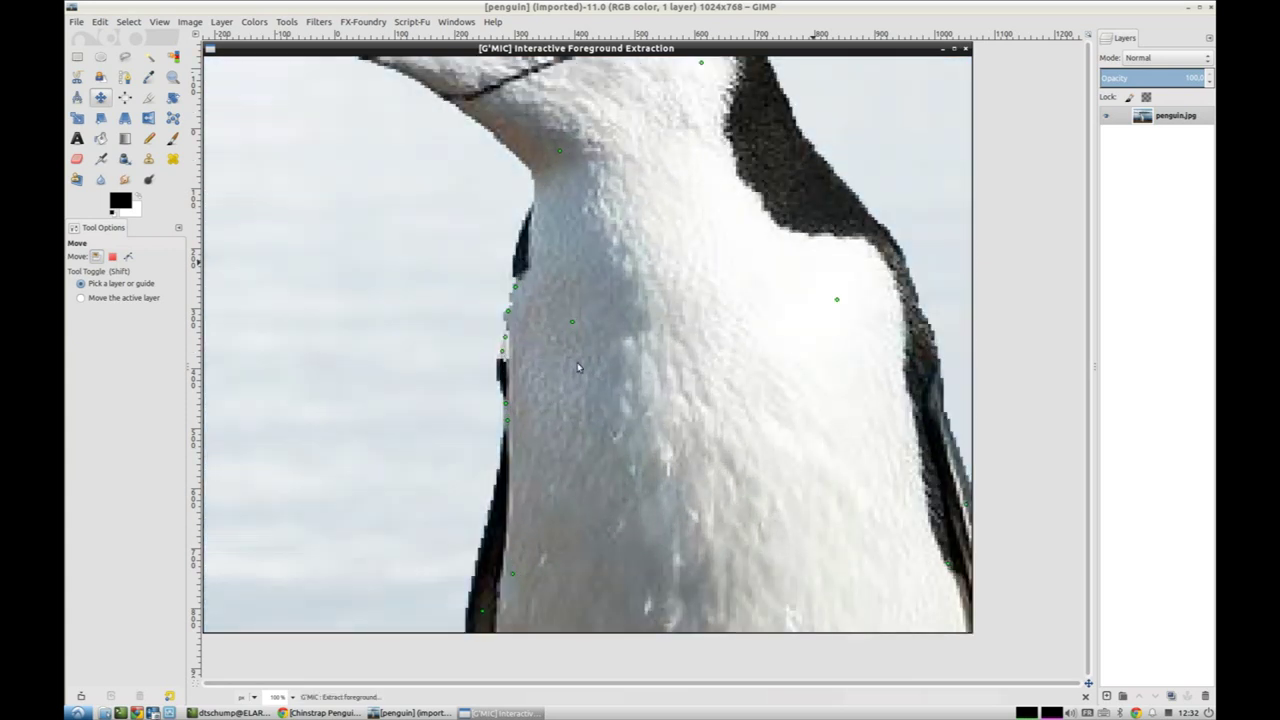
{"action": "scroll", "coordinate": [616, 278], "scroll_direction": "down", "scroll_amount": 3}
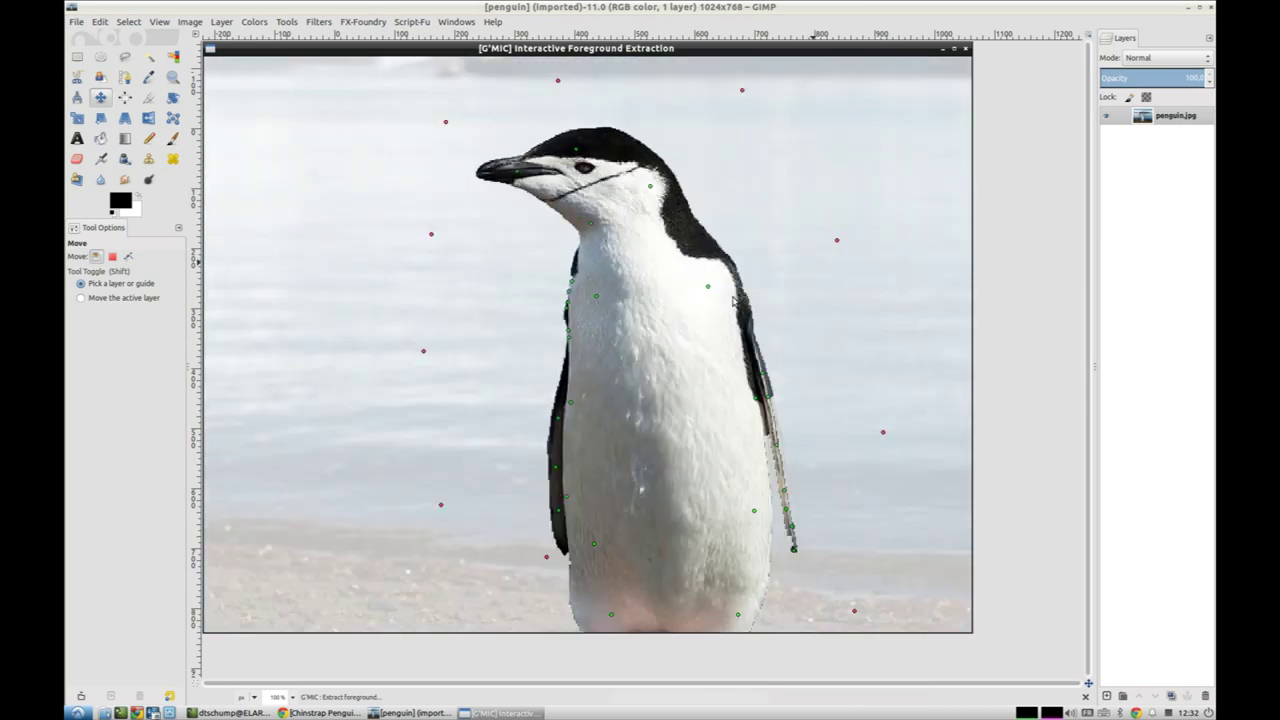
{"action": "scroll", "coordinate": [733, 300], "scroll_direction": "down", "scroll_amount": 1}
{"action": "scroll", "coordinate": [733, 300], "scroll_direction": "down", "scroll_amount": 2}
{"action": "key", "text": "space"}
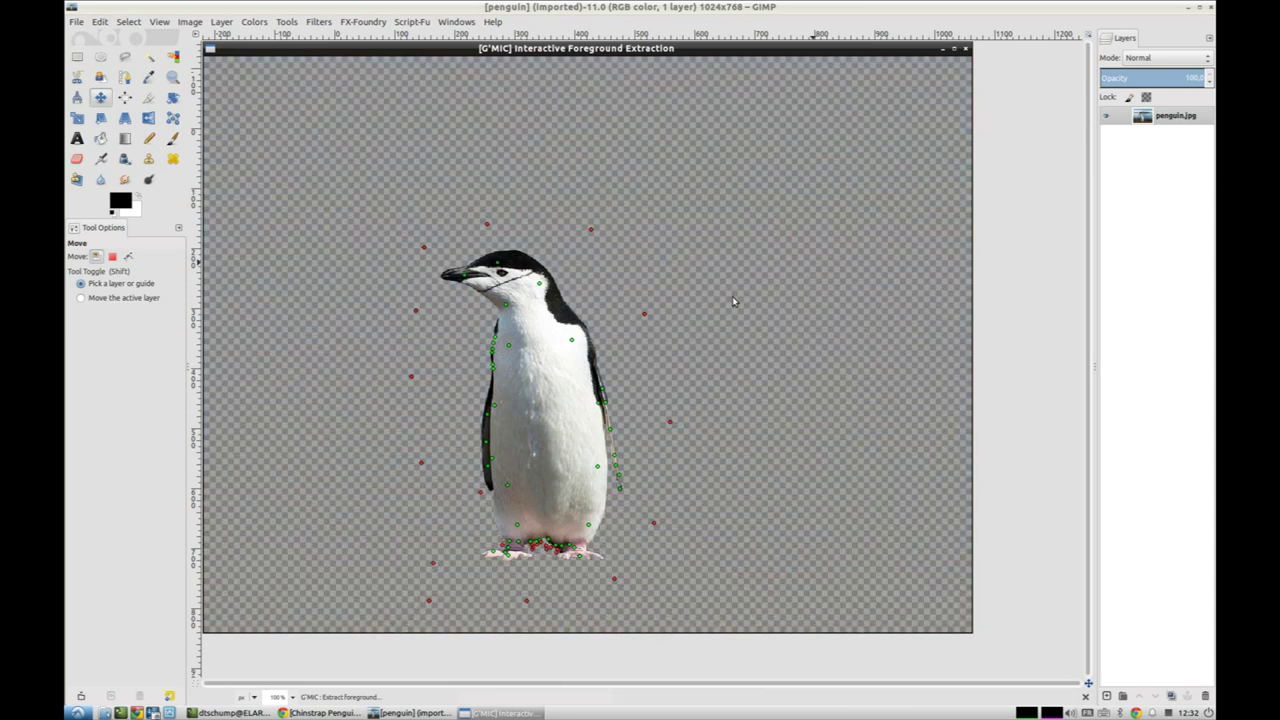
{"action": "key", "text": "Return"}
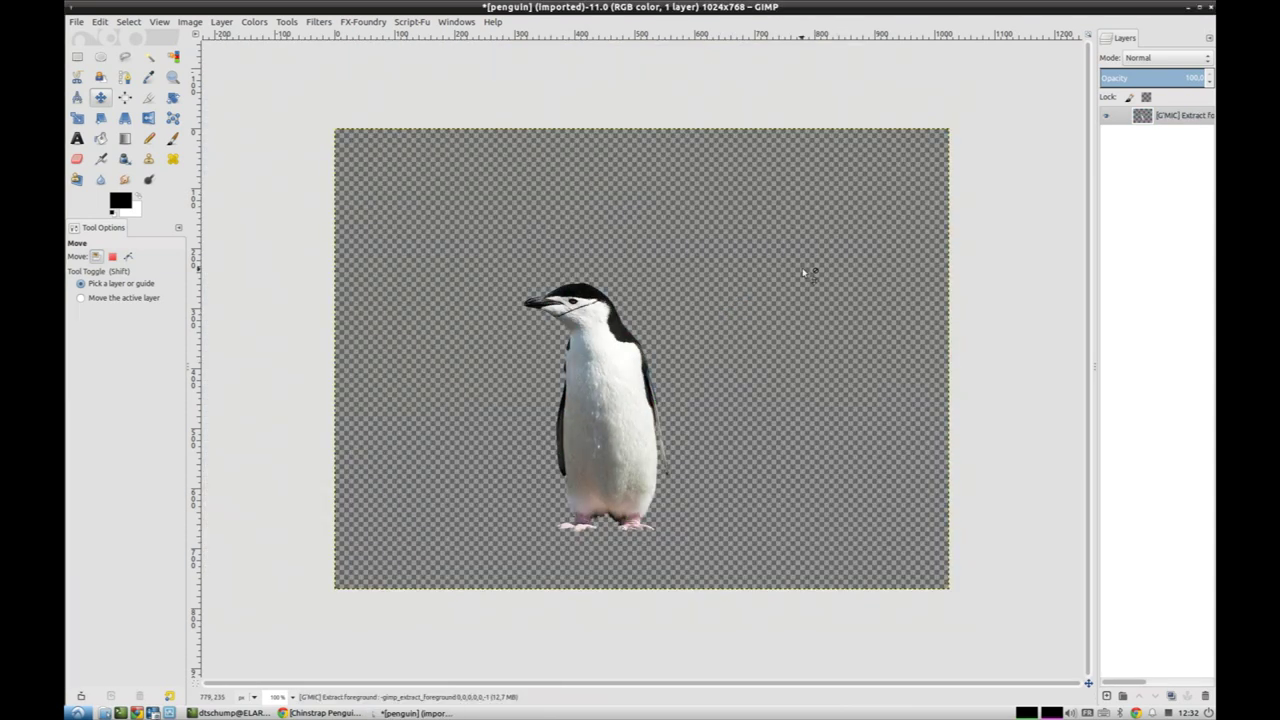
Add a white-filled layer and lower it beneath the penguin layer
{"action": "scroll", "coordinate": [664, 365], "scroll_direction": "up", "scroll_amount": 2}
{"action": "scroll", "coordinate": [664, 365], "scroll_direction": "down", "scroll_amount": 1}
{"action": "scroll", "coordinate": [664, 365], "scroll_direction": "down", "scroll_amount": 1}
{"action": "left_click", "coordinate": [1106, 696]}
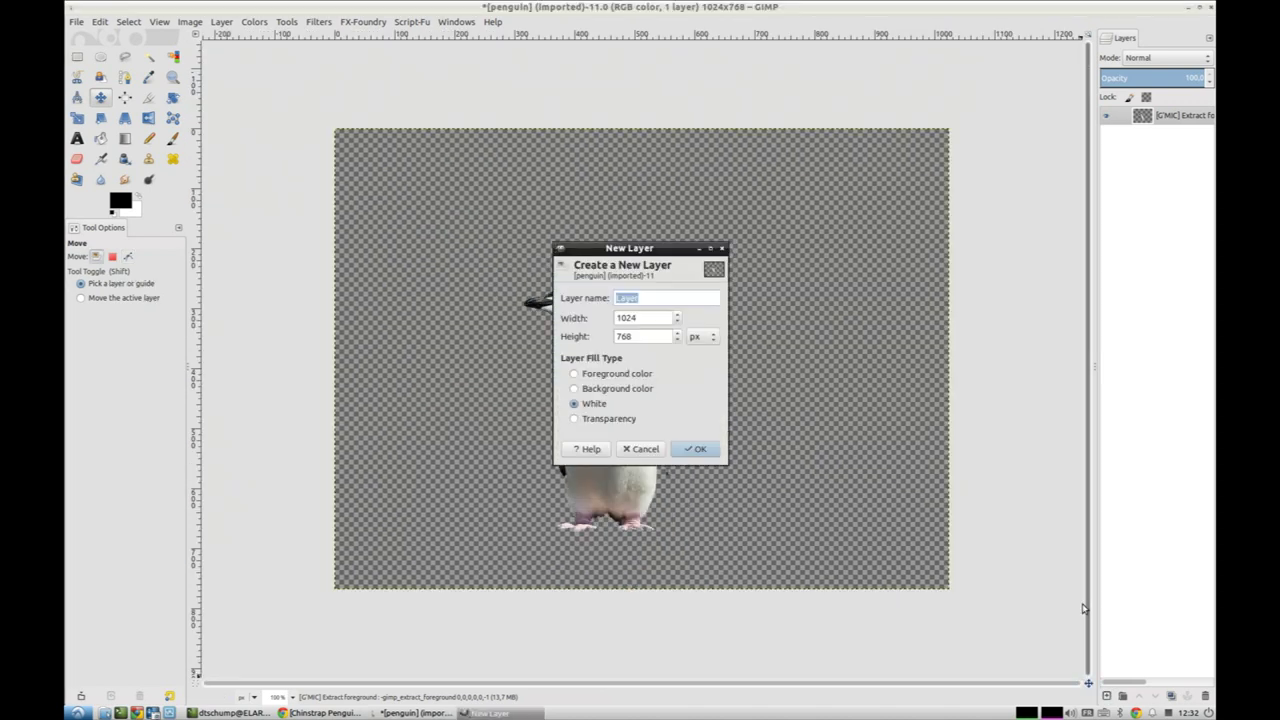
{"action": "left_click", "coordinate": [708, 450]}
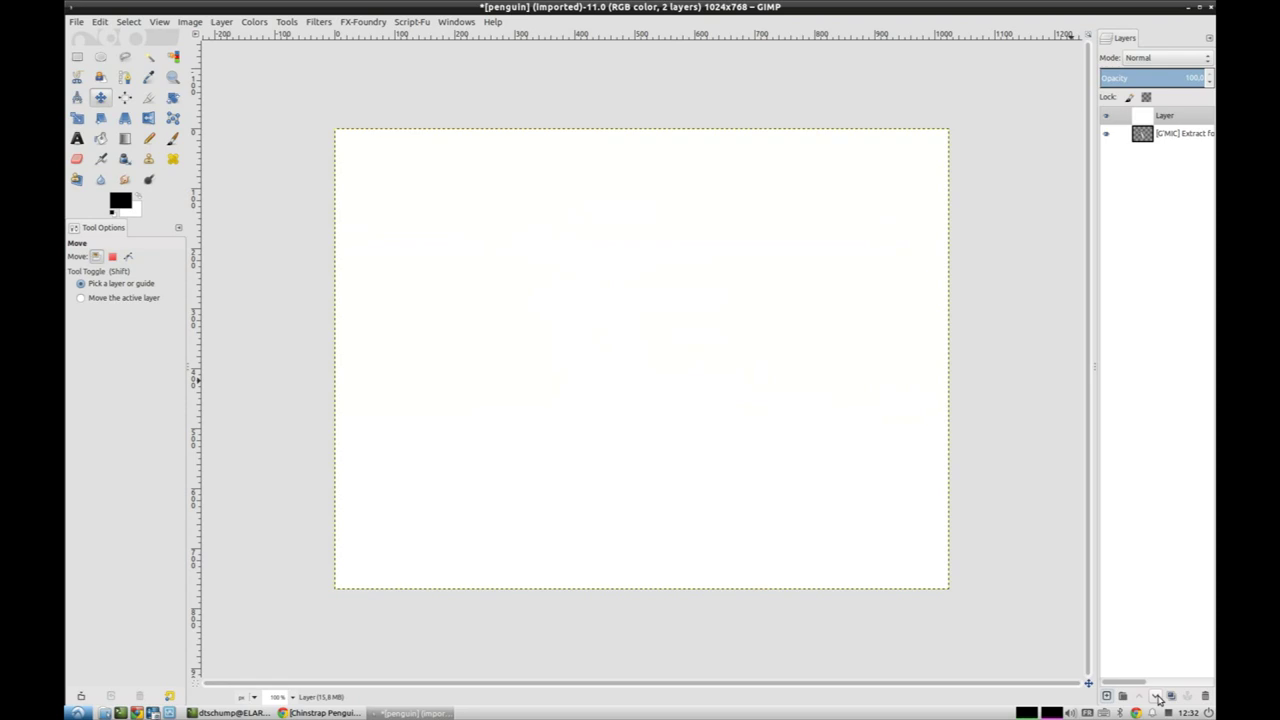
{"action": "left_click", "coordinate": [1155, 696]}
Apply G'MIC's Patterns > Rays filter to the white background layer
{"action": "left_click", "coordinate": [318, 21]}
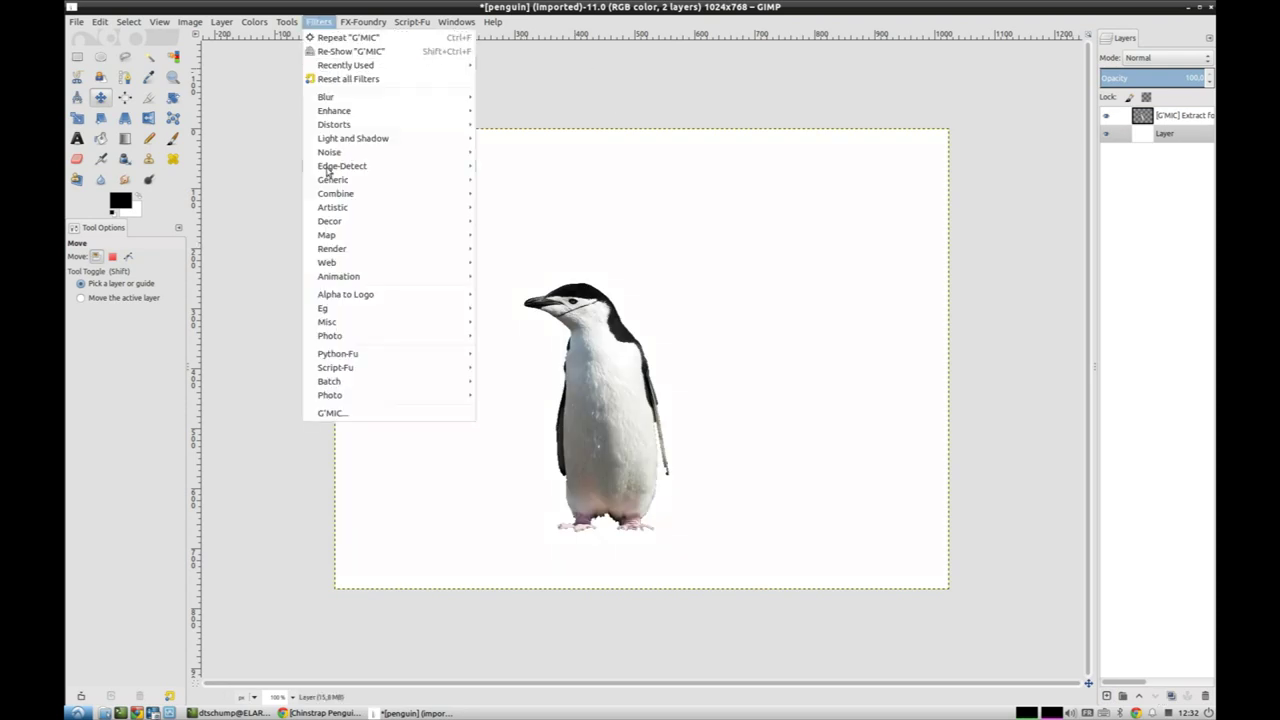
{"action": "left_click", "coordinate": [390, 412]}
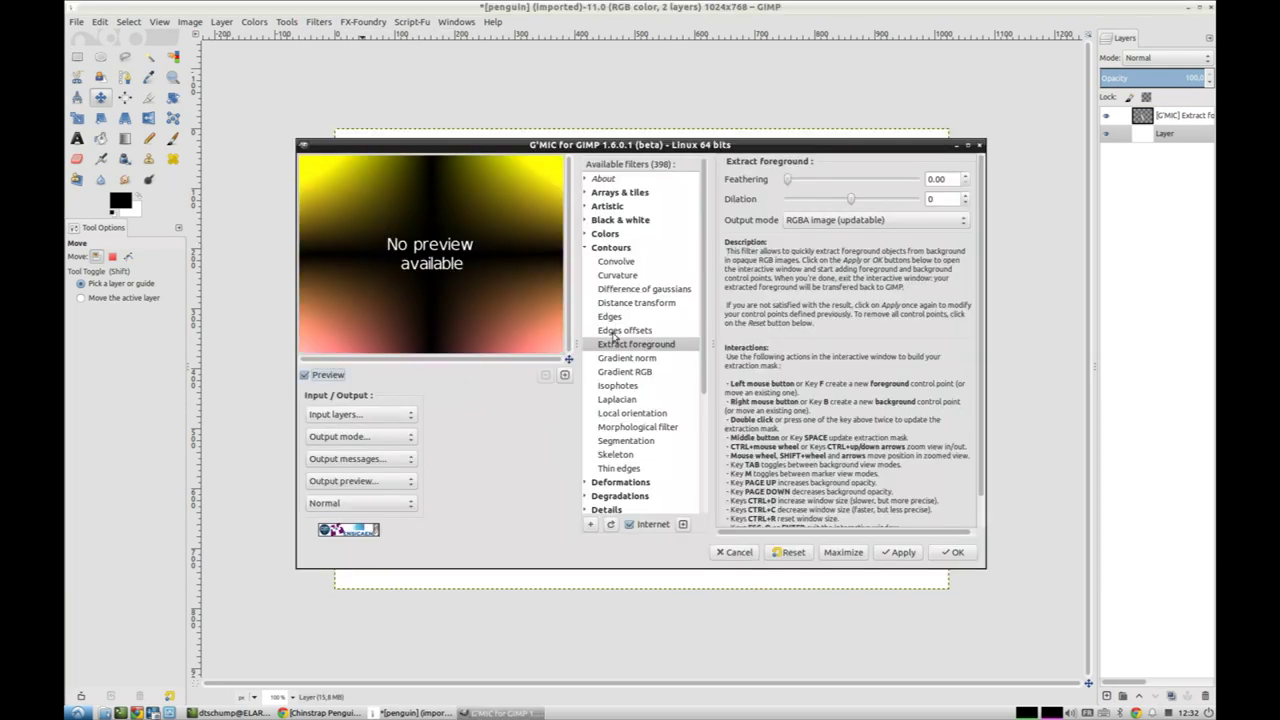
{"action": "left_click", "coordinate": [586, 248]}
{"action": "left_click", "coordinate": [584, 358]}
{"action": "scroll", "coordinate": [650, 360], "scroll_direction": "down", "scroll_amount": 4}
{"action": "scroll", "coordinate": [650, 400], "scroll_direction": "down", "scroll_amount": 3}
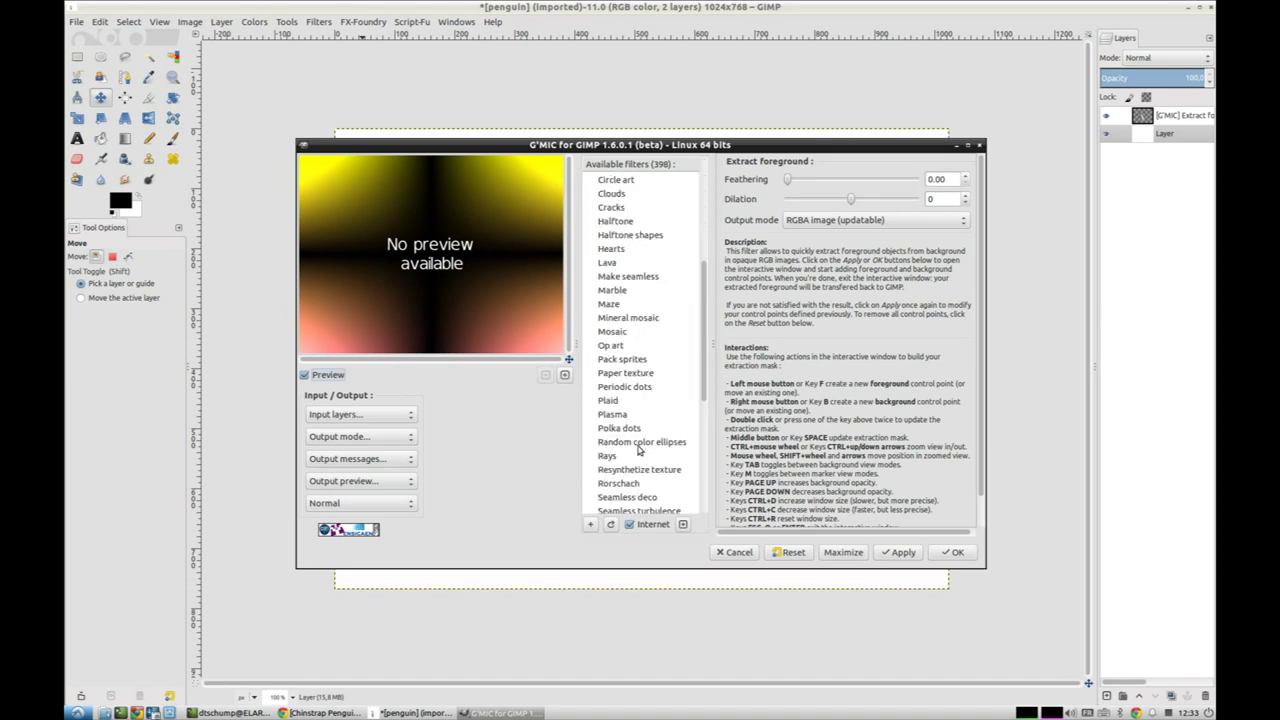
{"action": "left_click", "coordinate": [638, 454]}
{"action": "left_click", "coordinate": [962, 556]}
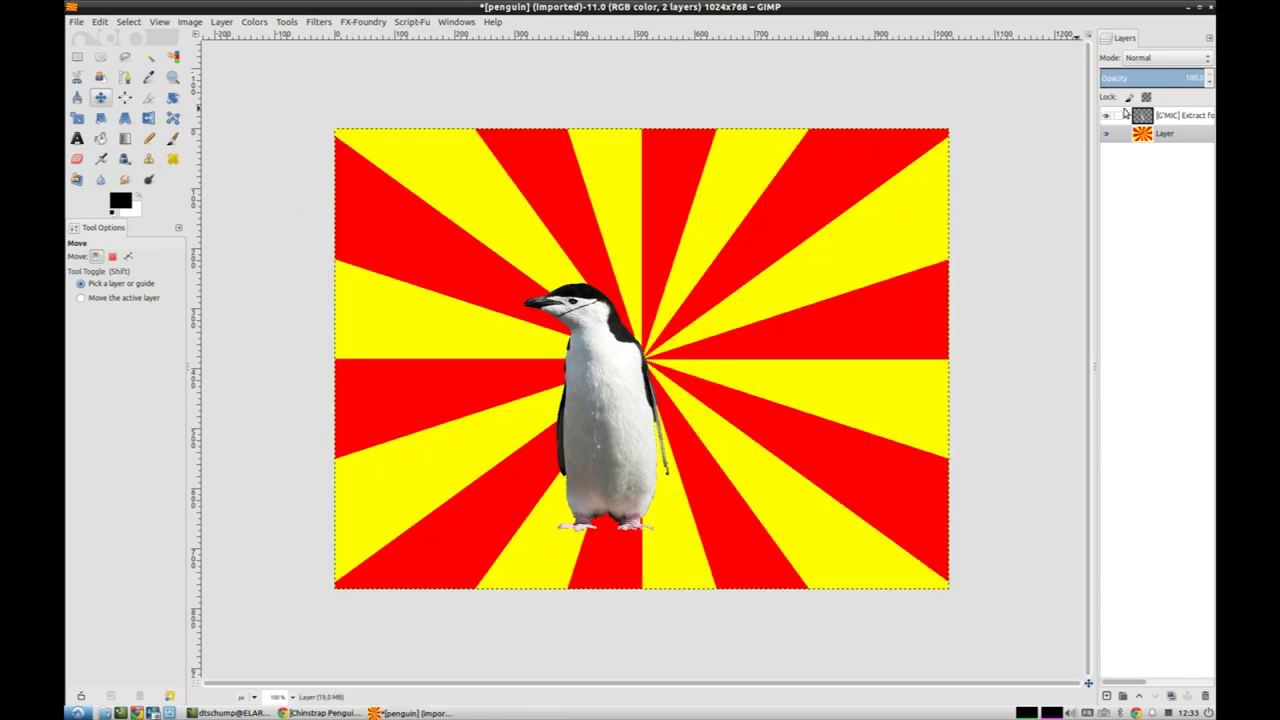
Select the penguin layer and choose G'MIC's Lights & shadows > Drop shadow 3d
{"action": "left_click", "coordinate": [1162, 118]}
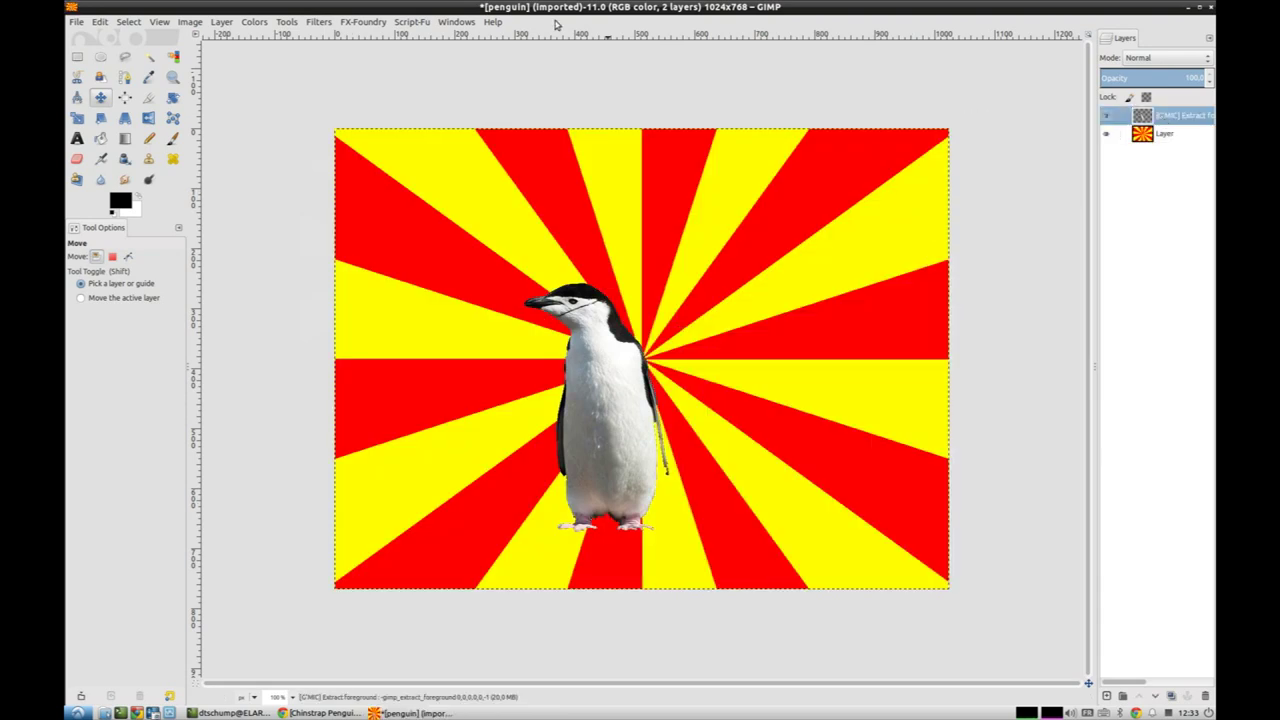
{"action": "left_click", "coordinate": [330, 22]}
{"action": "left_click", "coordinate": [328, 412]}
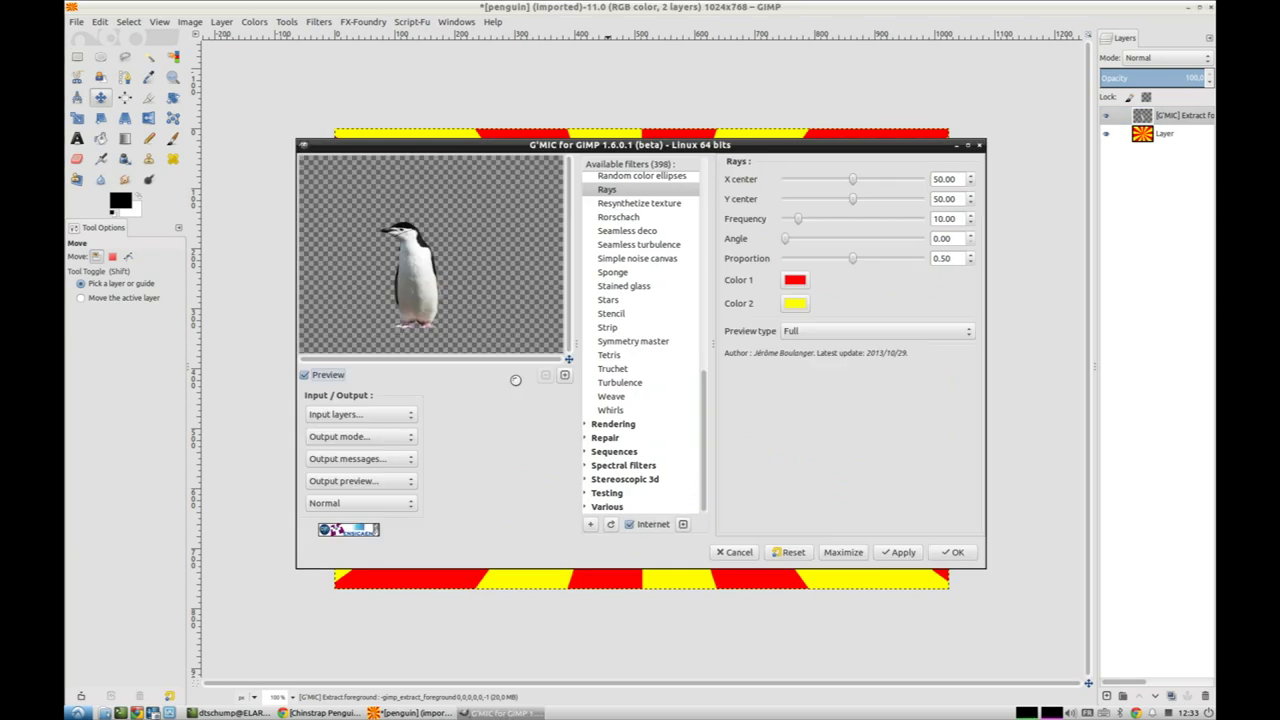
{"action": "scroll", "coordinate": [640, 330], "scroll_direction": "up", "scroll_amount": 2}
{"action": "scroll", "coordinate": [634, 354], "scroll_direction": "up", "scroll_amount": 3}
{"action": "scroll", "coordinate": [634, 354], "scroll_direction": "up", "scroll_amount": 5}
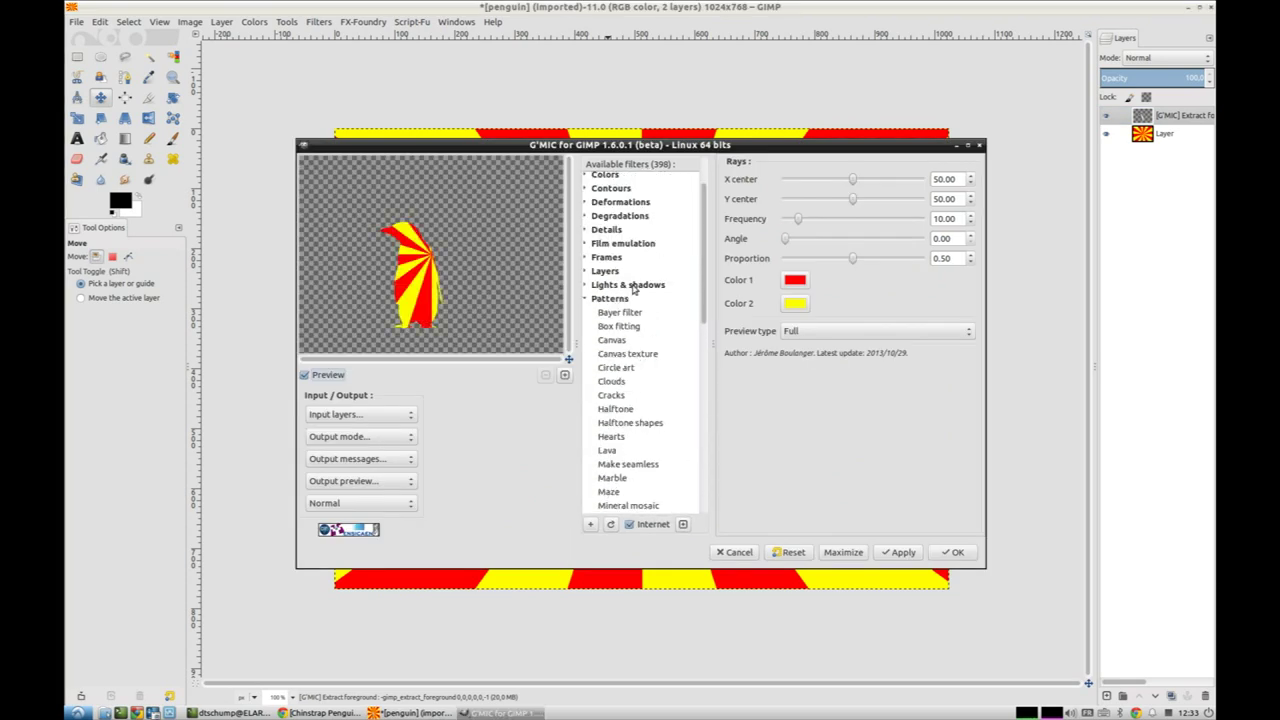
{"action": "left_click", "coordinate": [586, 287]}
{"action": "scroll", "coordinate": [612, 277], "scroll_direction": "down", "scroll_amount": 1}
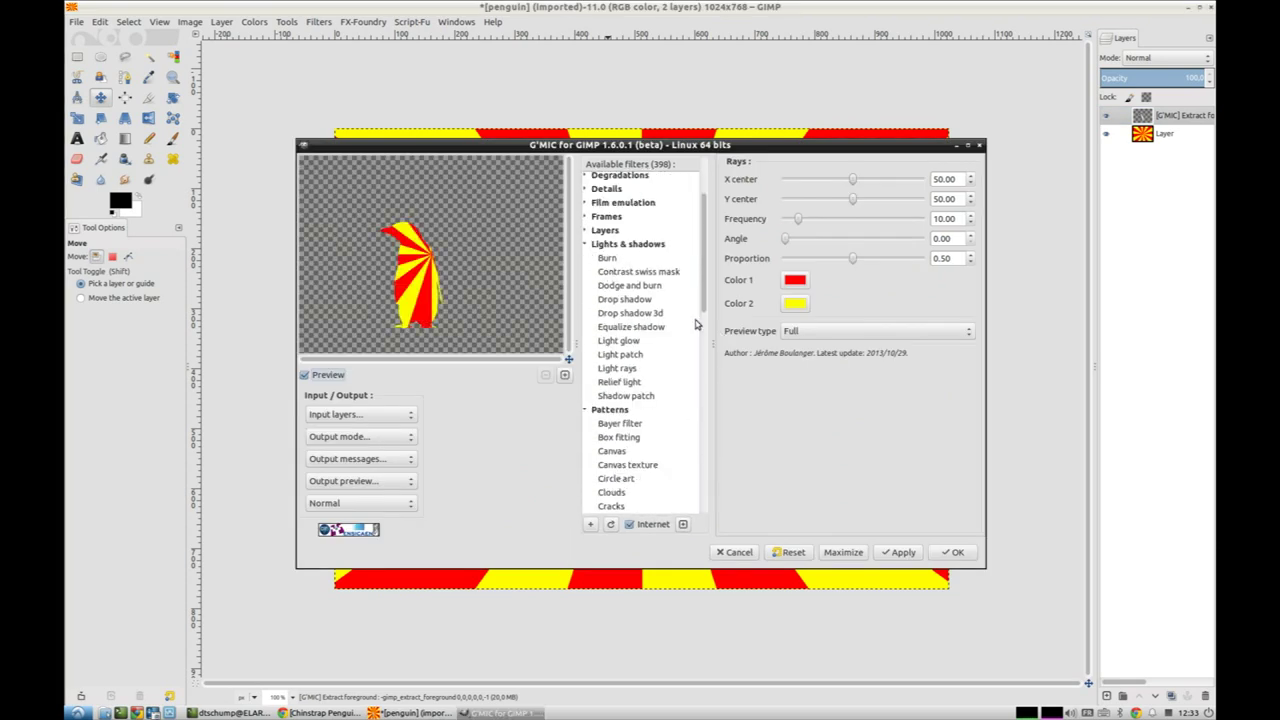
{"action": "left_click", "coordinate": [656, 313]}
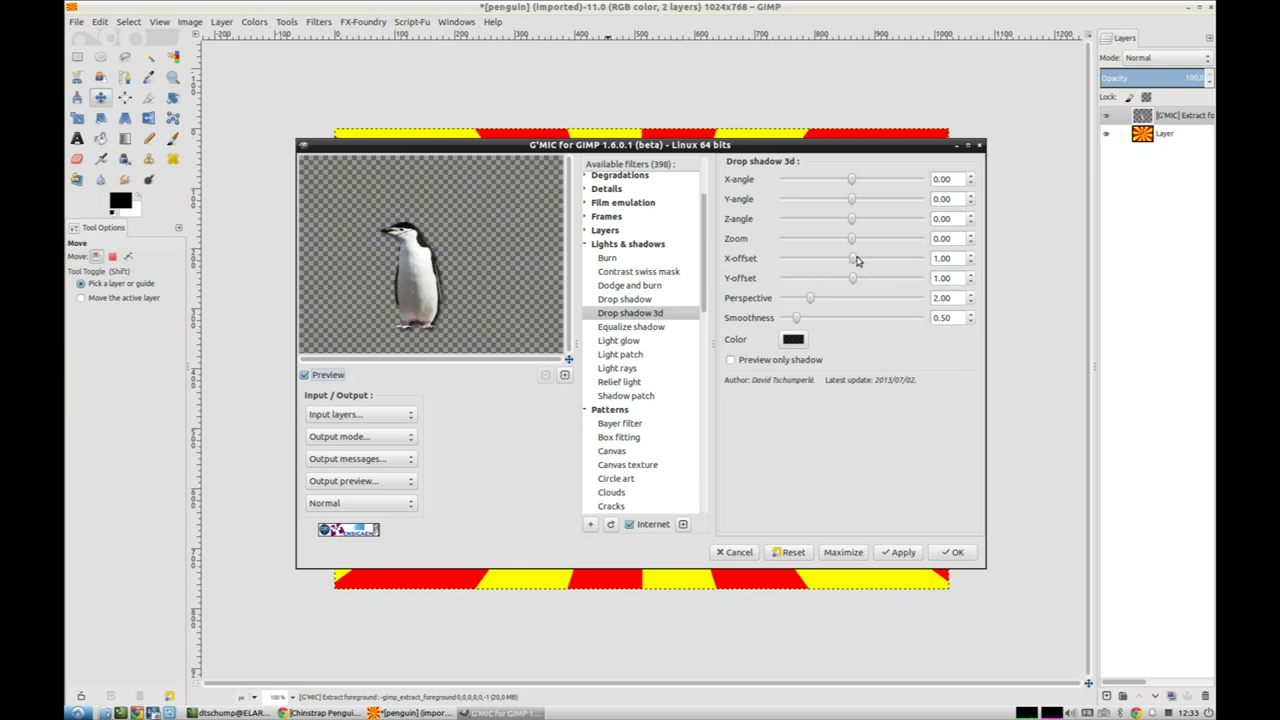
Adjust the shadow's offsets, negative X-angle and smoothness, then apply it
{"action": "left_click_drag", "start_coordinate": [852, 258], "coordinate": [848, 218]}
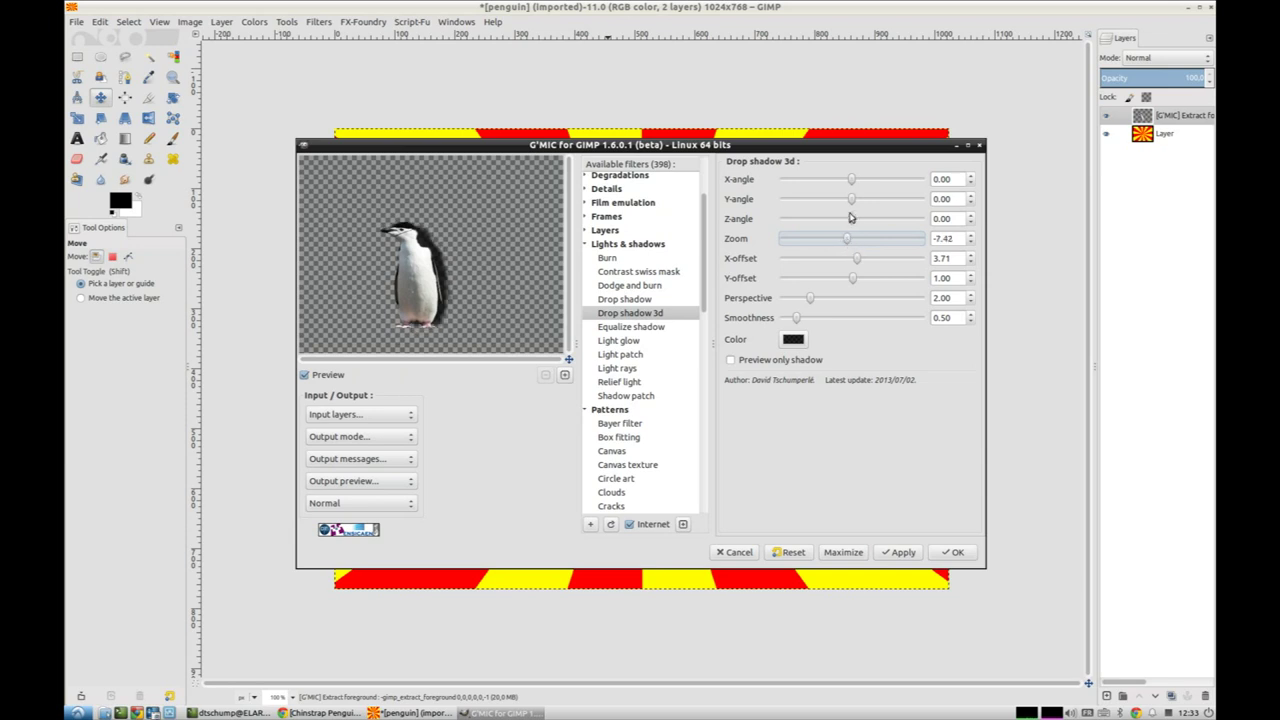
{"action": "mouse_move", "coordinate": [851, 179]}
{"action": "left_mouse_down"}
{"action": "mouse_move", "coordinate": [839, 181]}
{"action": "mouse_move", "coordinate": [870, 181]}
{"action": "mouse_move", "coordinate": [846, 181]}
{"action": "left_mouse_up"}
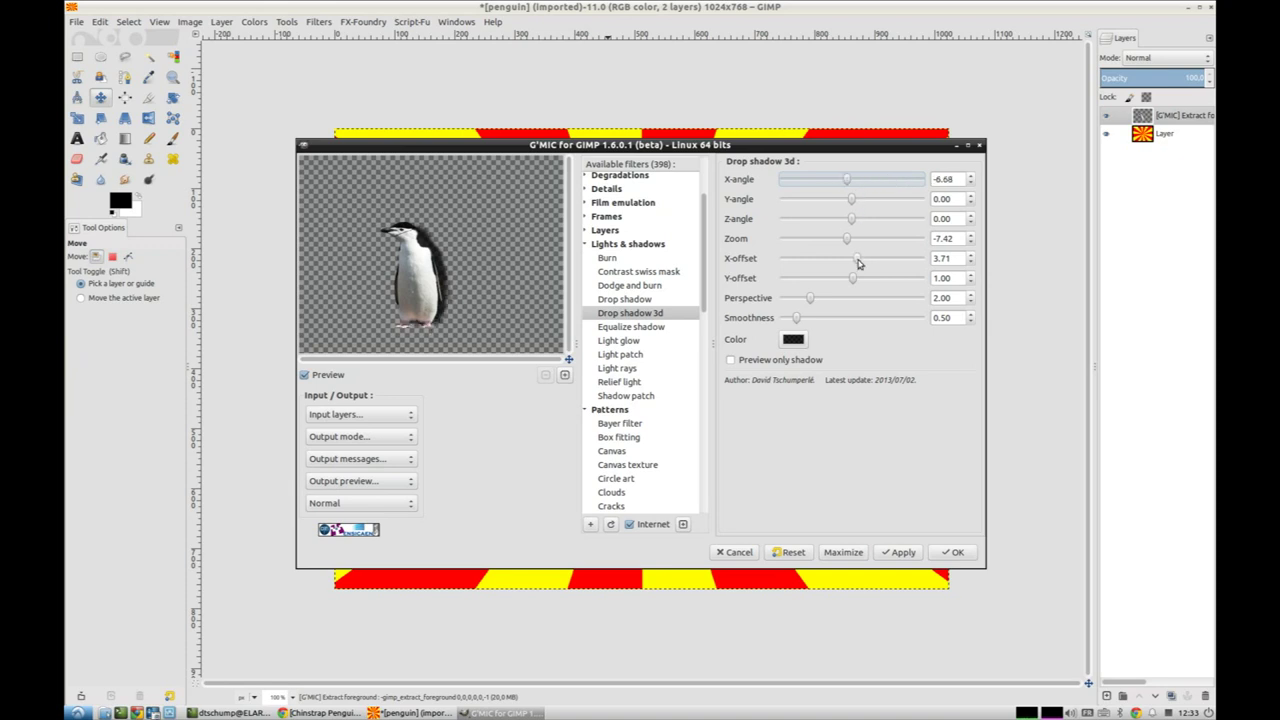
{"action": "left_click_drag", "start_coordinate": [853, 278], "coordinate": [857, 282]}
{"action": "left_click_drag", "start_coordinate": [797, 318], "coordinate": [807, 318]}
{"action": "left_click_drag", "start_coordinate": [857, 258], "coordinate": [859, 258]}
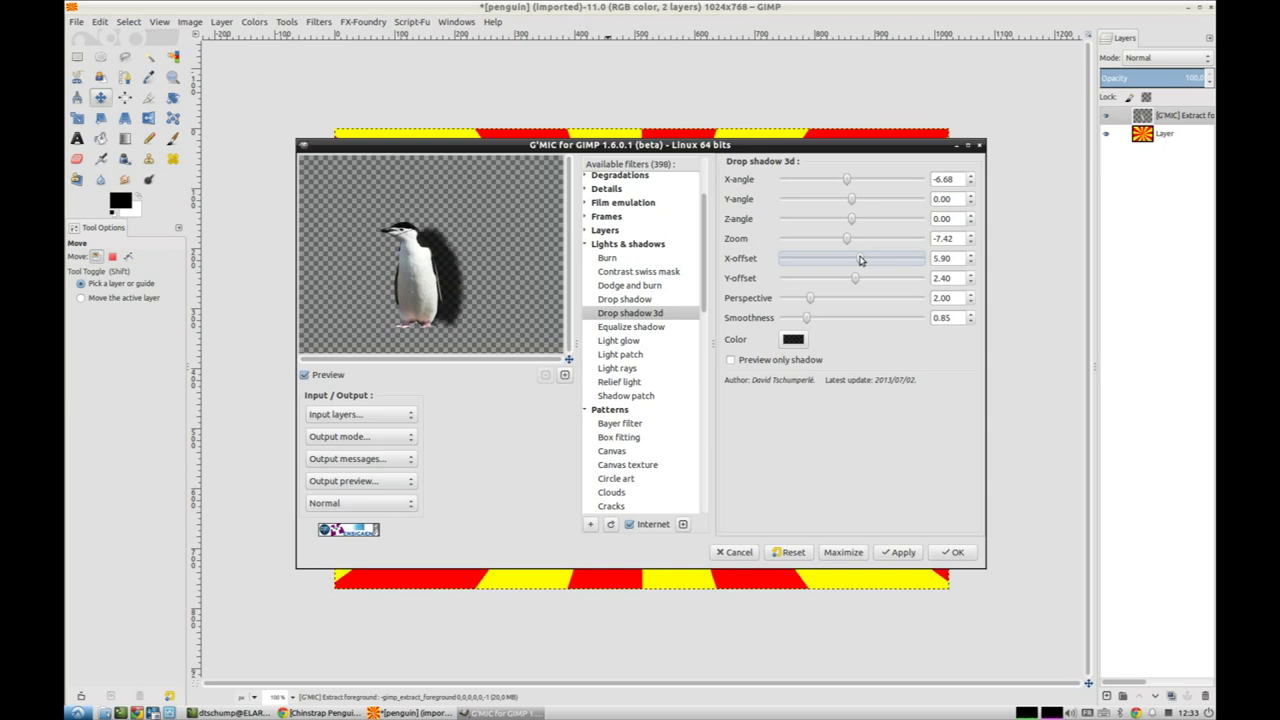
{"action": "left_click", "coordinate": [953, 552]}
Lower the penguin layer's opacity to about 52% to lighten the shadow
{"action": "left_click_drag", "start_coordinate": [1170, 77], "coordinate": [1148, 79]}
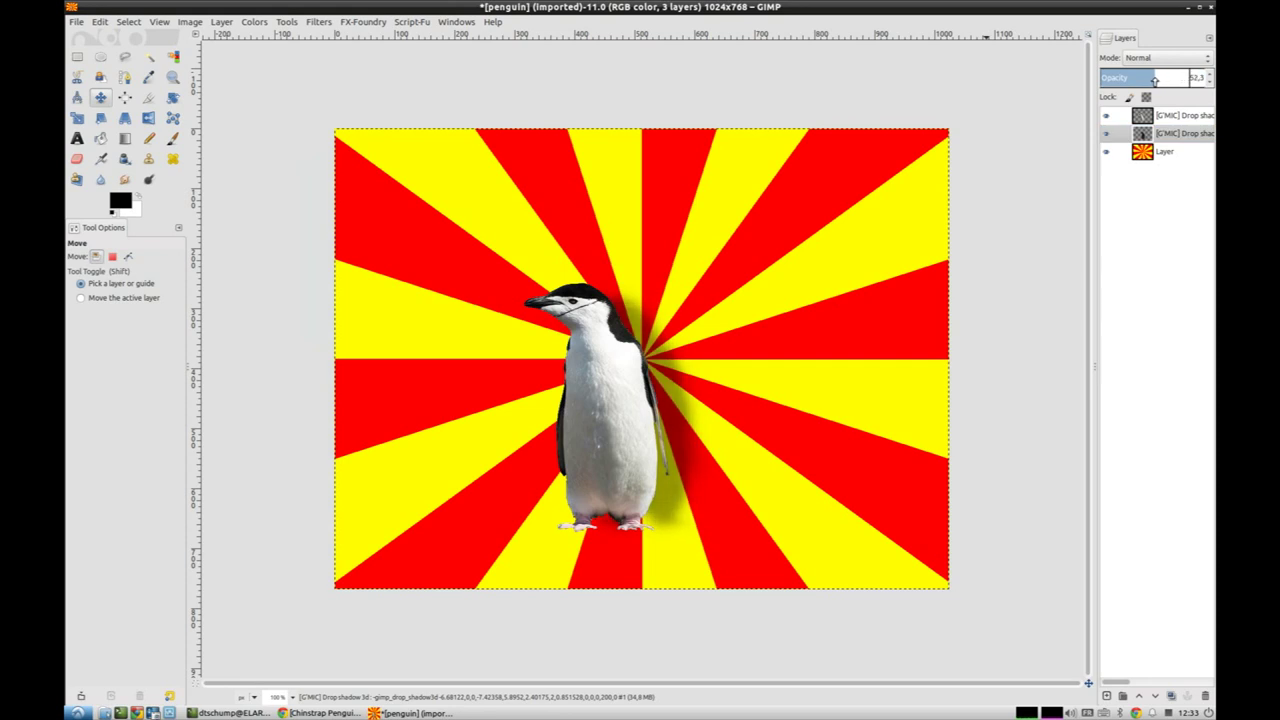
{"action": "scroll", "coordinate": [586, 277], "scroll_direction": "down", "scroll_amount": 2}
{"action": "scroll", "coordinate": [600, 300], "scroll_direction": "up", "scroll_amount": 1}
{"action": "scroll", "coordinate": [625, 330], "scroll_direction": "up", "scroll_amount": 1}
{"action": "scroll", "coordinate": [640, 355], "scroll_direction": "up", "scroll_amount": 1}
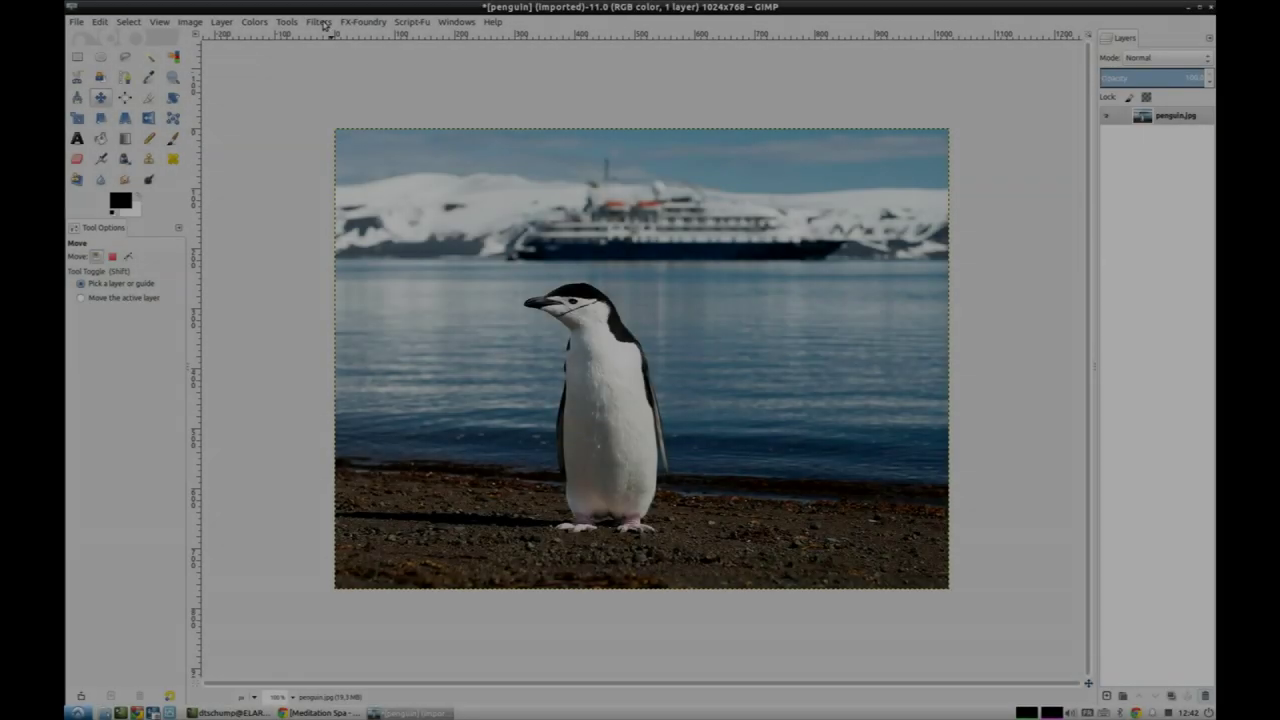
Open the Filters menu over the penguin beach photo
{"action": "left_click", "coordinate": [320, 22]}
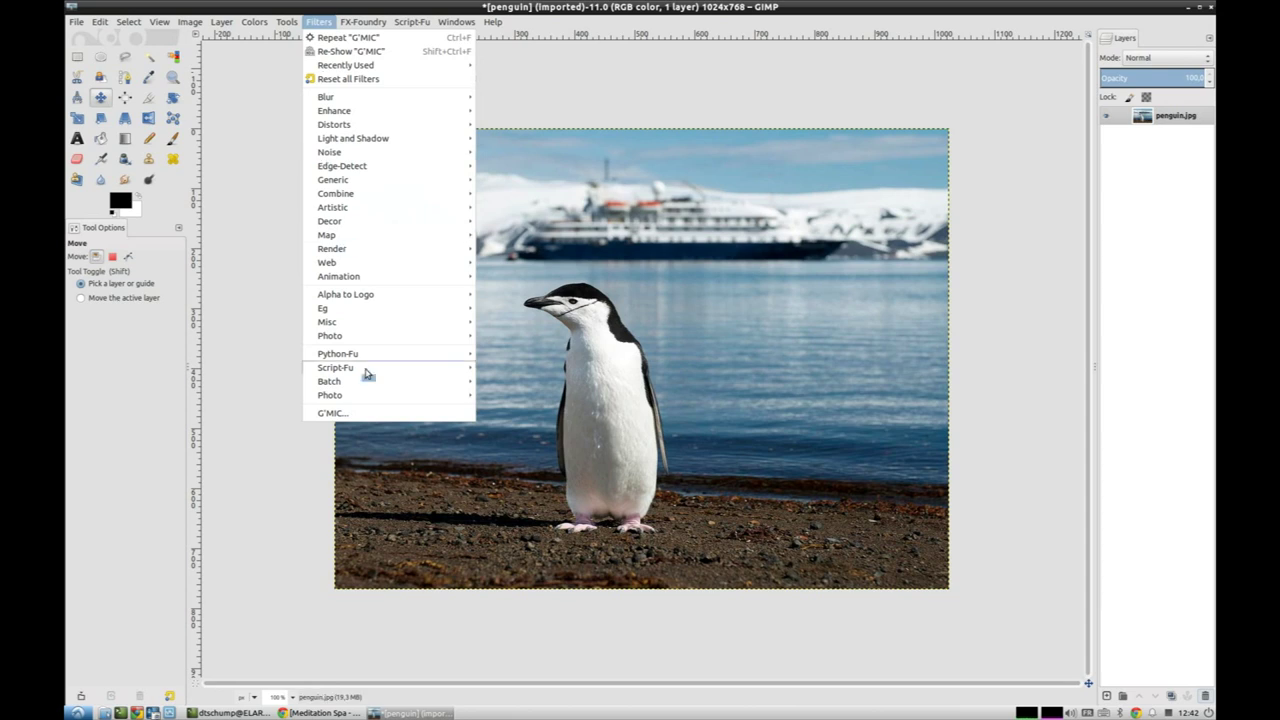
Cut the penguin out of penguin.jpg into a new layer with G'MIC Contours › Extract foreground
{"action": "left_click", "coordinate": [375, 418]}
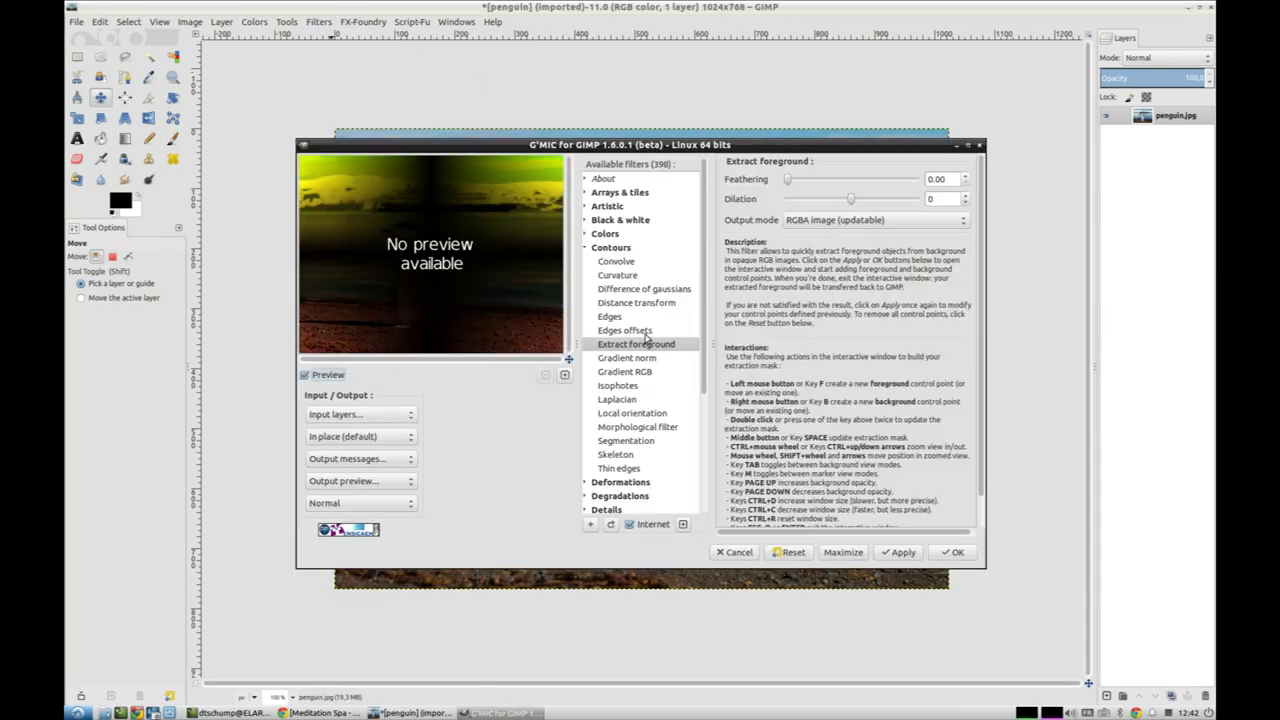
{"action": "left_click", "coordinate": [360, 437]}
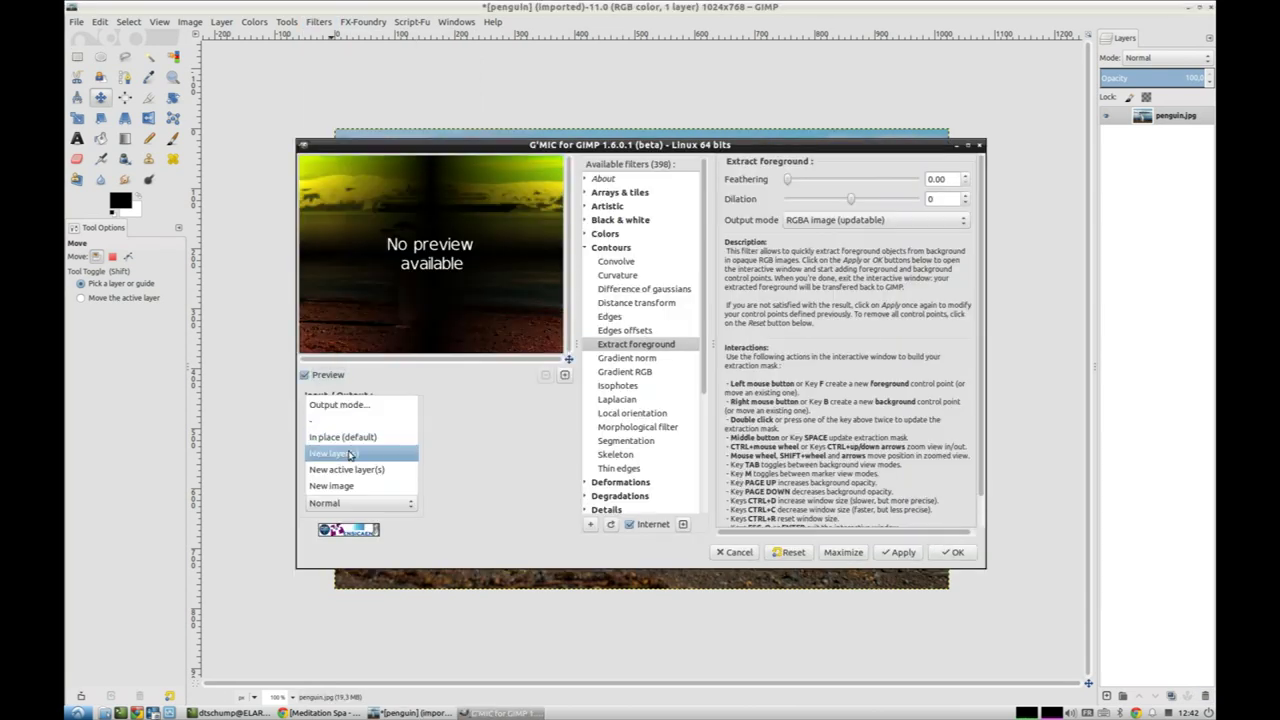
{"action": "left_click", "coordinate": [345, 452]}
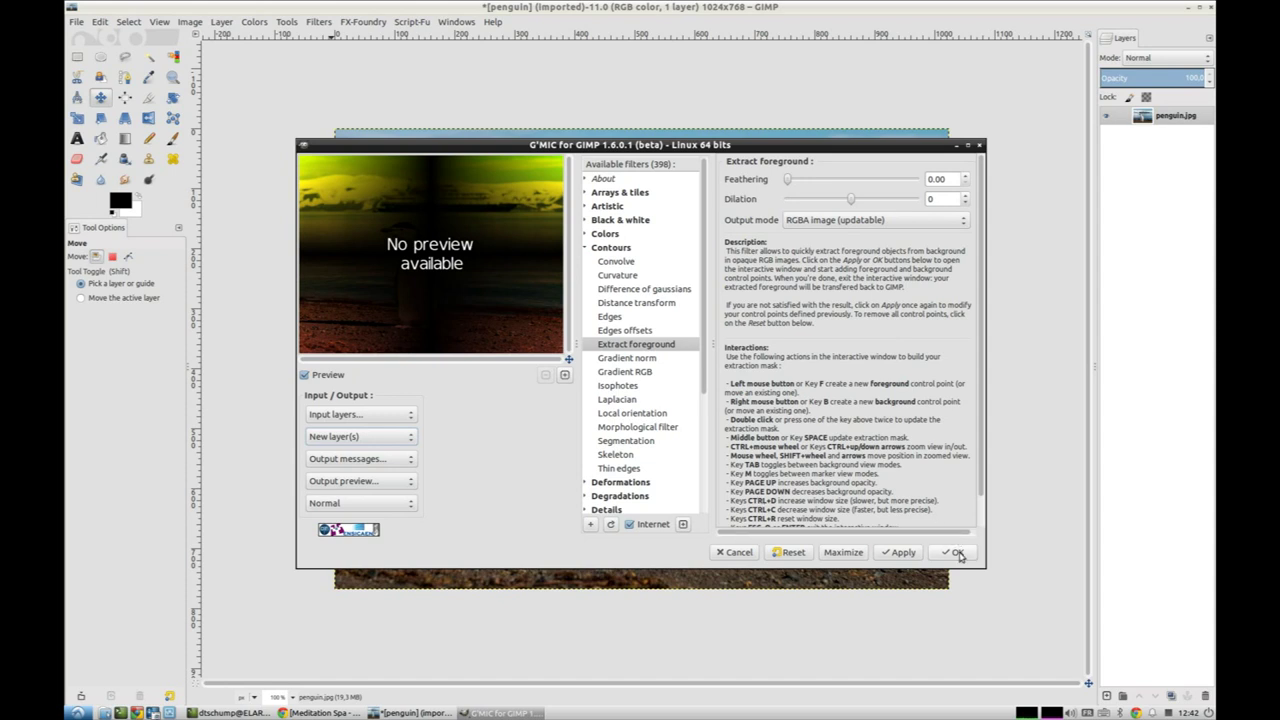
{"action": "left_click", "coordinate": [956, 553]}
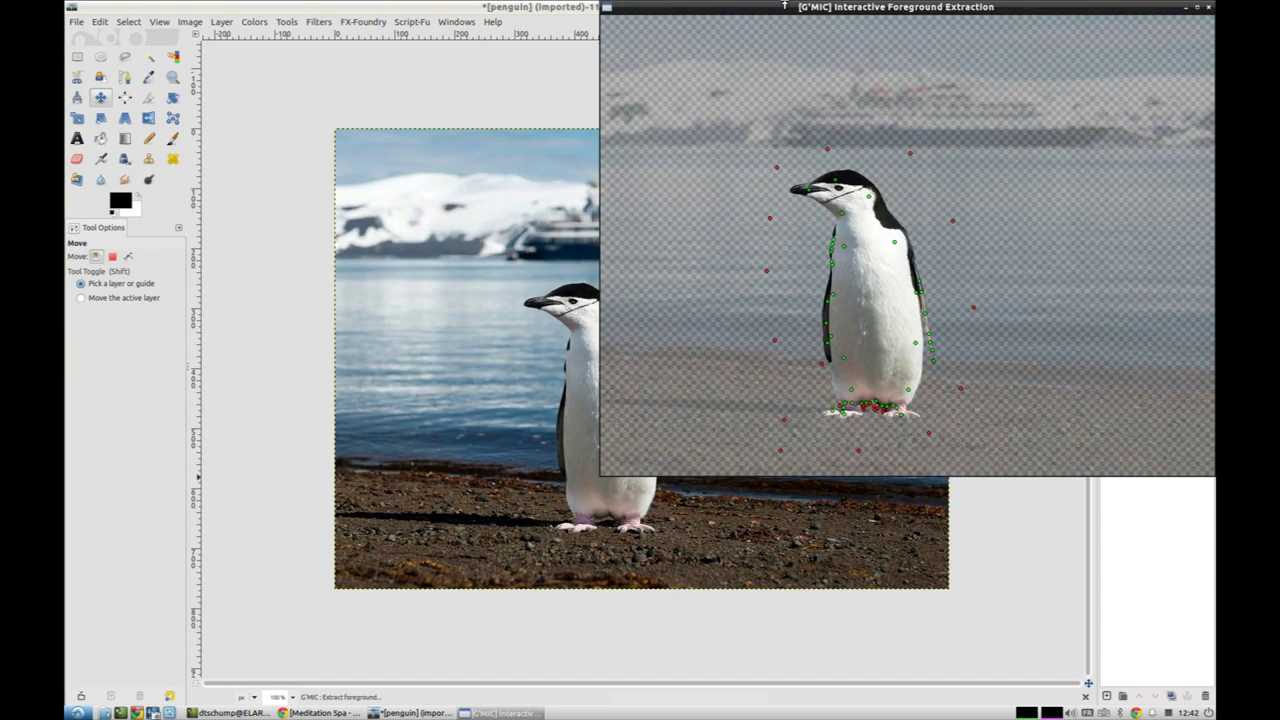
{"action": "left_click_drag", "start_coordinate": [786, 10], "coordinate": [450, 48]}
{"action": "key", "text": "Return"}
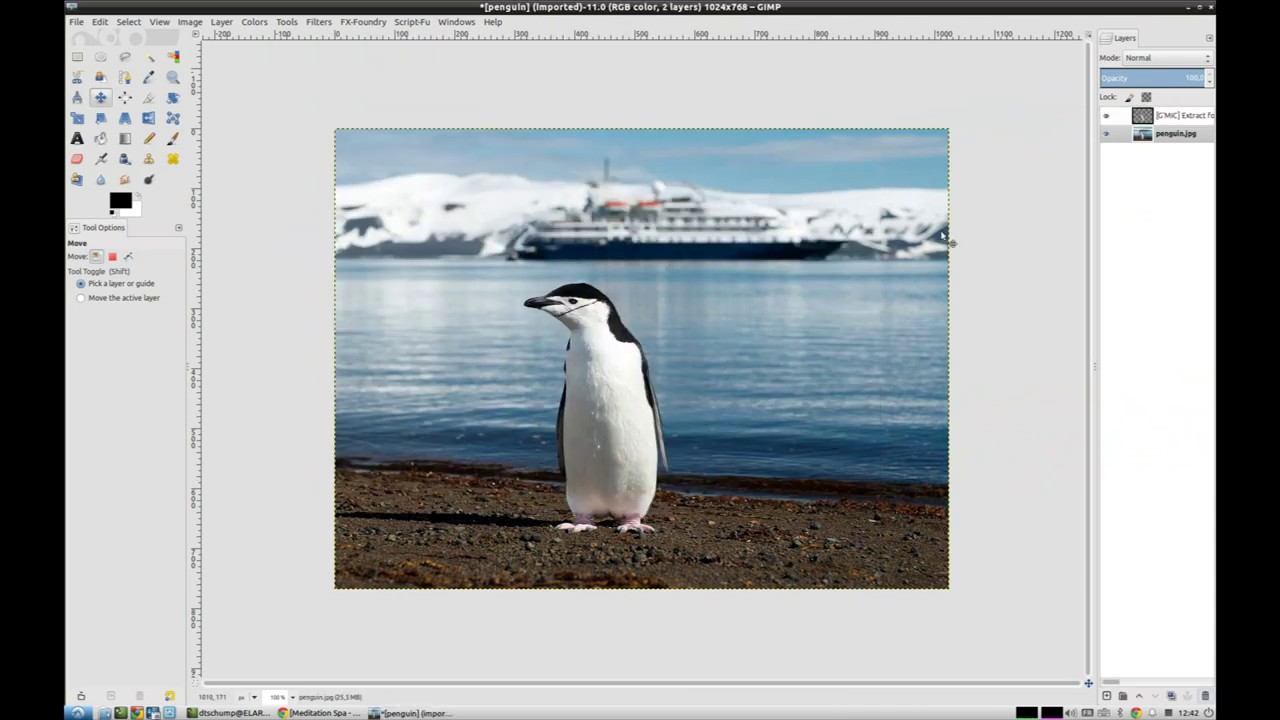
Flip the extracted penguin layer horizontally and shift it left to face the original
{"action": "left_click", "coordinate": [1166, 117]}
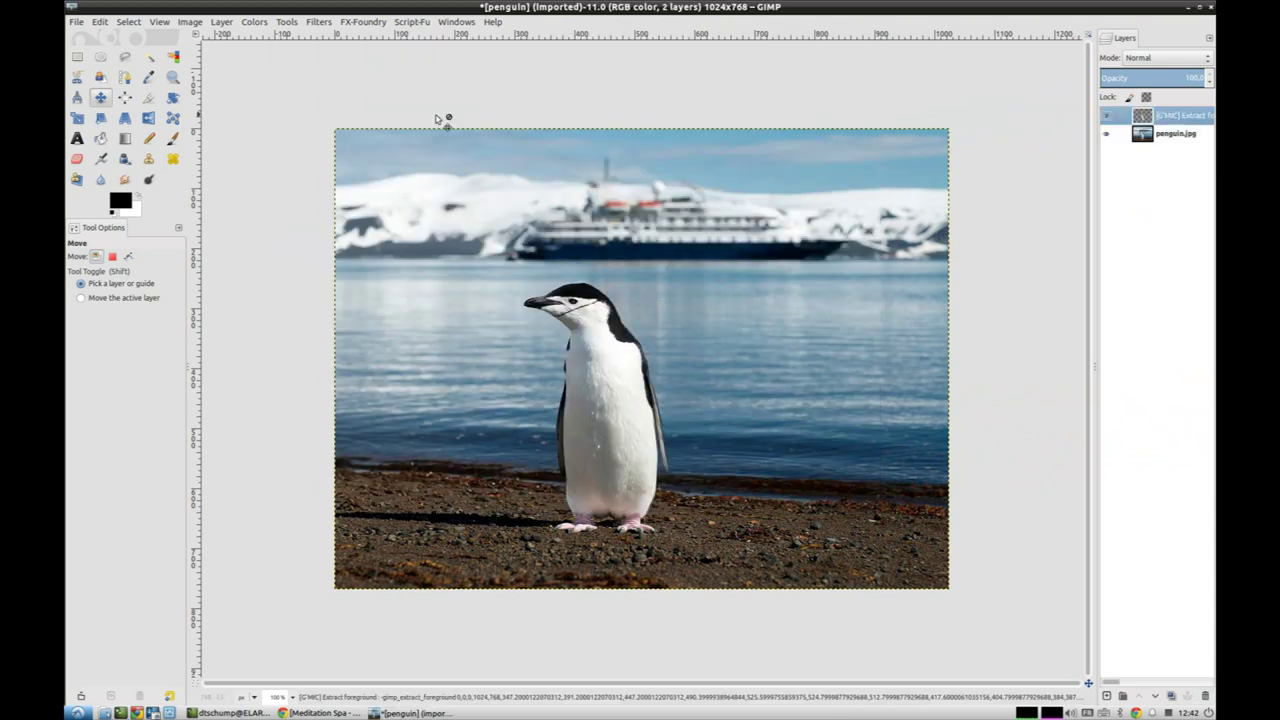
{"action": "left_click", "coordinate": [148, 117]}
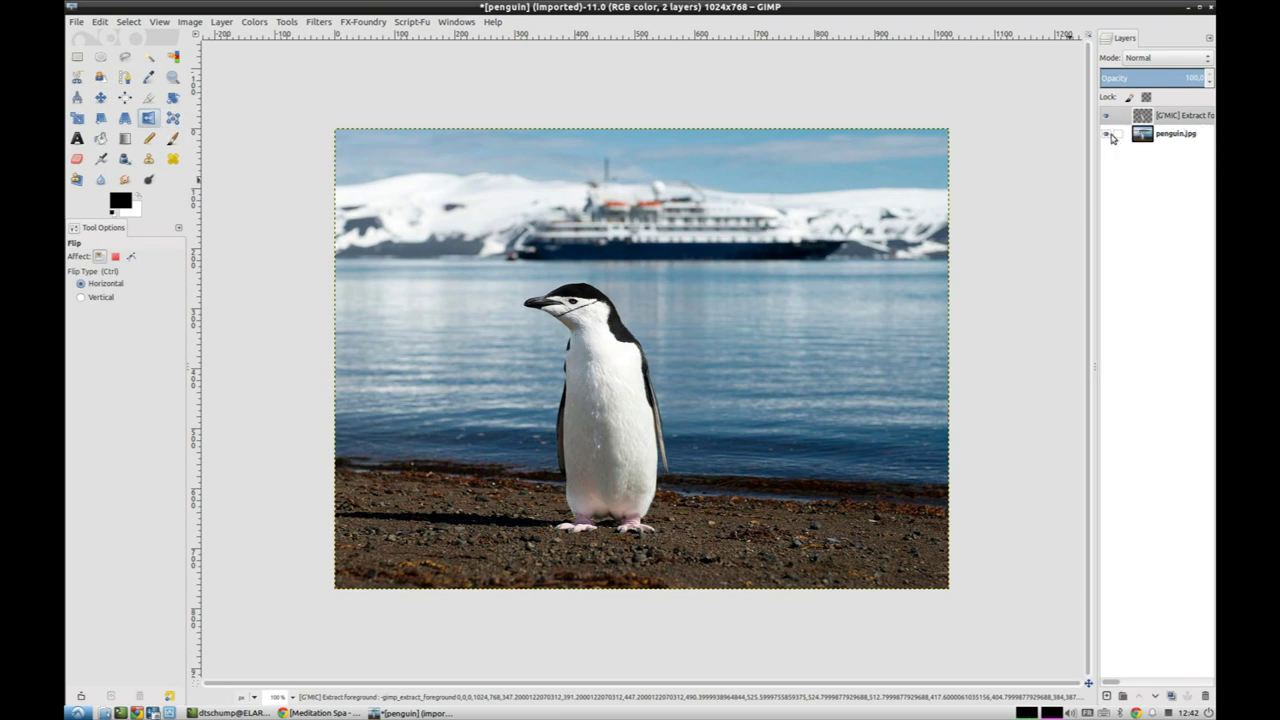
{"action": "left_click", "coordinate": [1106, 133]}
{"action": "left_click", "coordinate": [1106, 133]}
{"action": "left_click", "coordinate": [580, 365]}
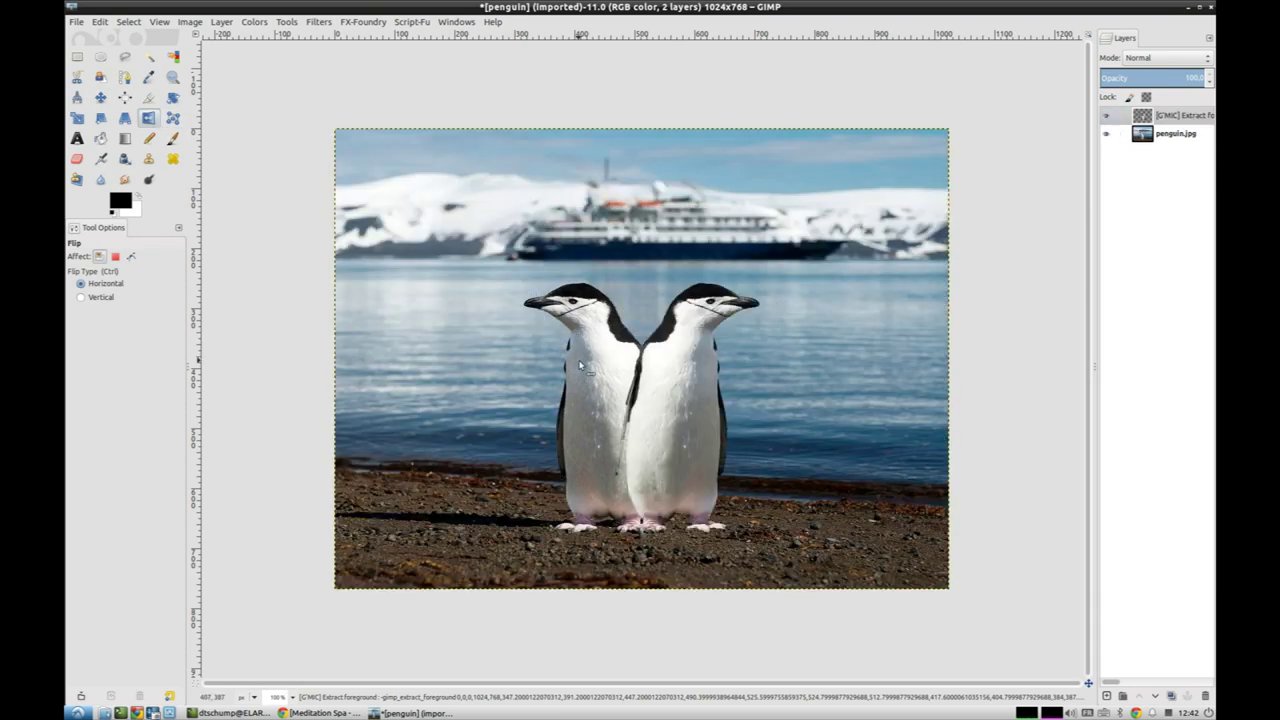
{"action": "left_click", "coordinate": [100, 97]}
{"action": "left_click_drag", "start_coordinate": [660, 368], "coordinate": [413, 365]}
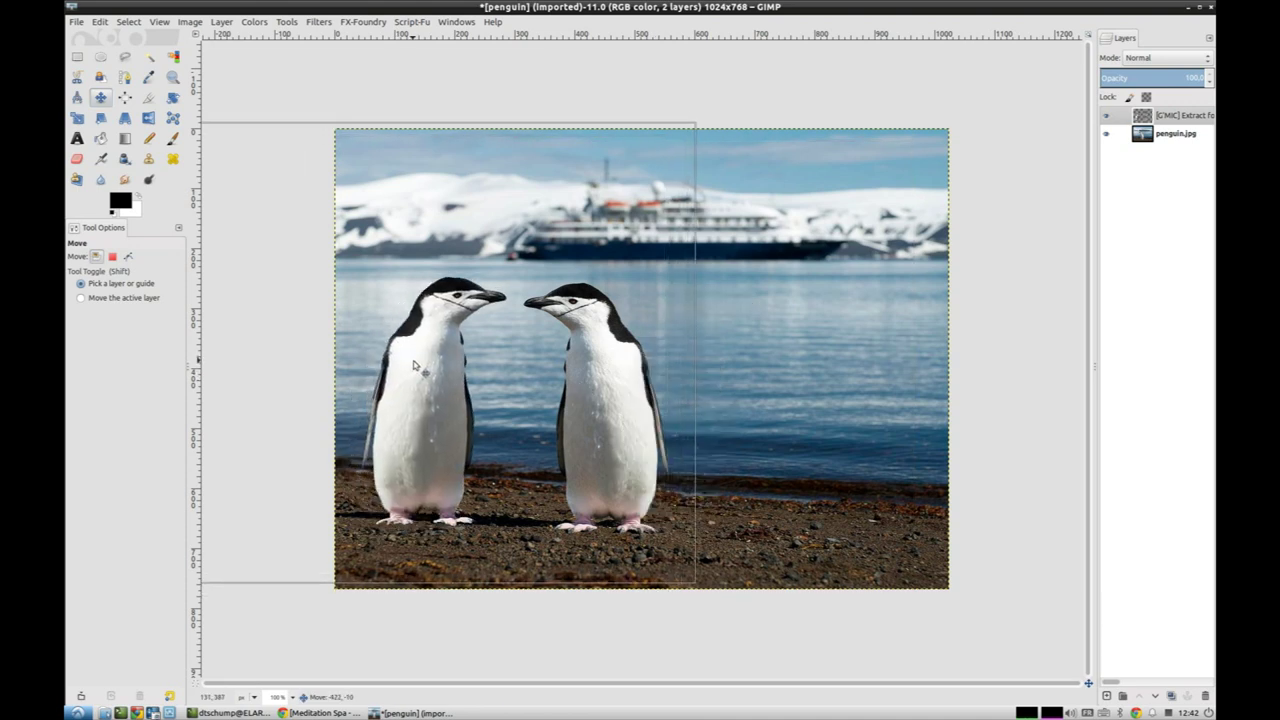
Distort the mirrored penguin in place with G'MIC Deformations › Random at amplitude 7.47
{"action": "left_click", "coordinate": [320, 21]}
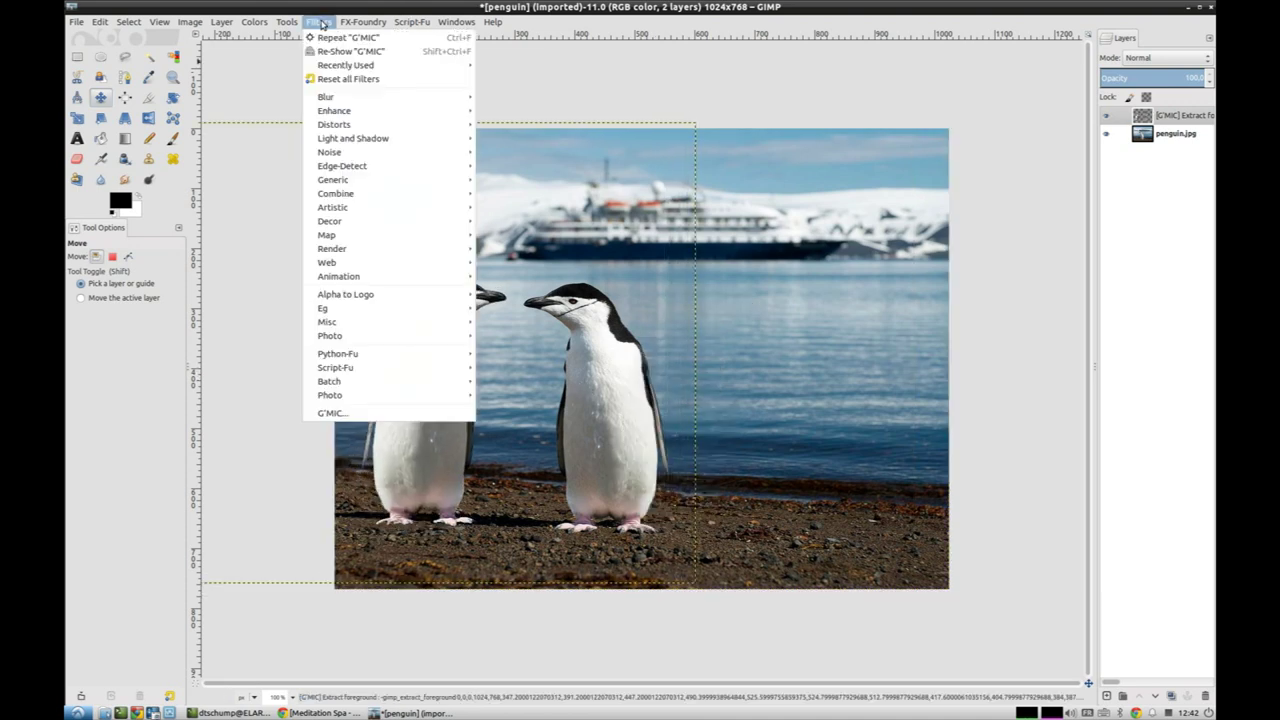
{"action": "left_click", "coordinate": [388, 413]}
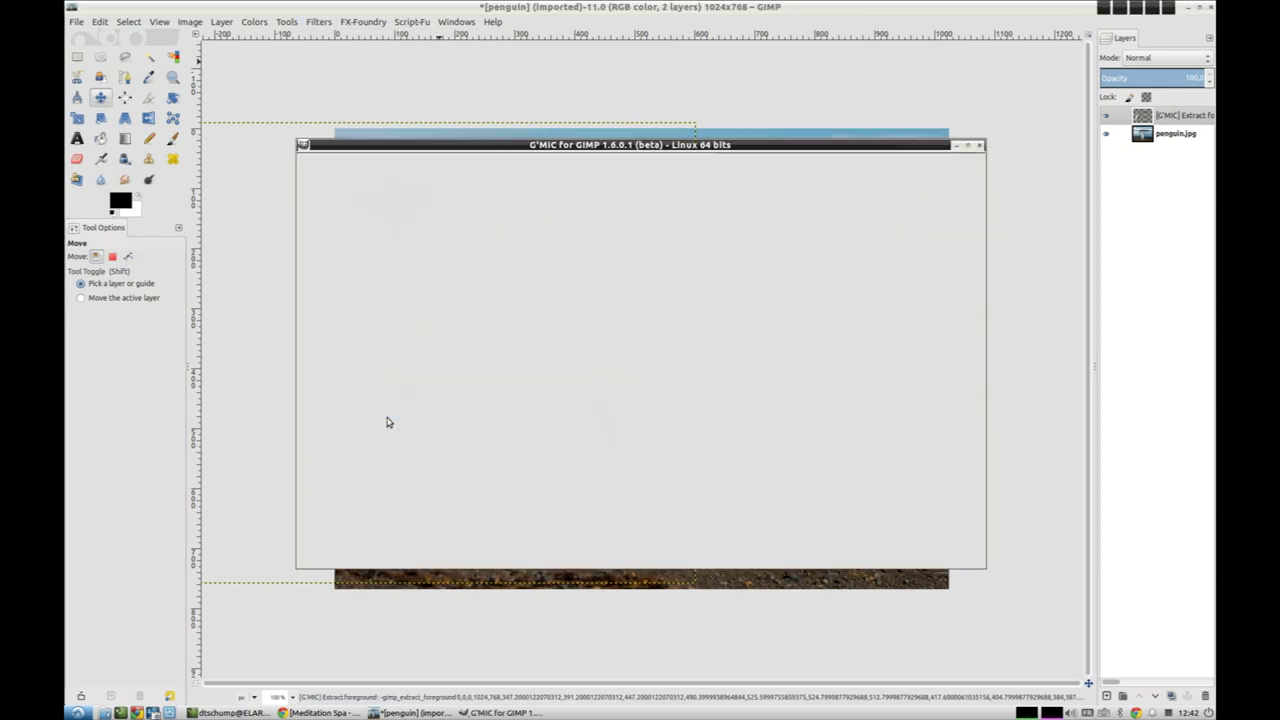
{"action": "left_click", "coordinate": [586, 248]}
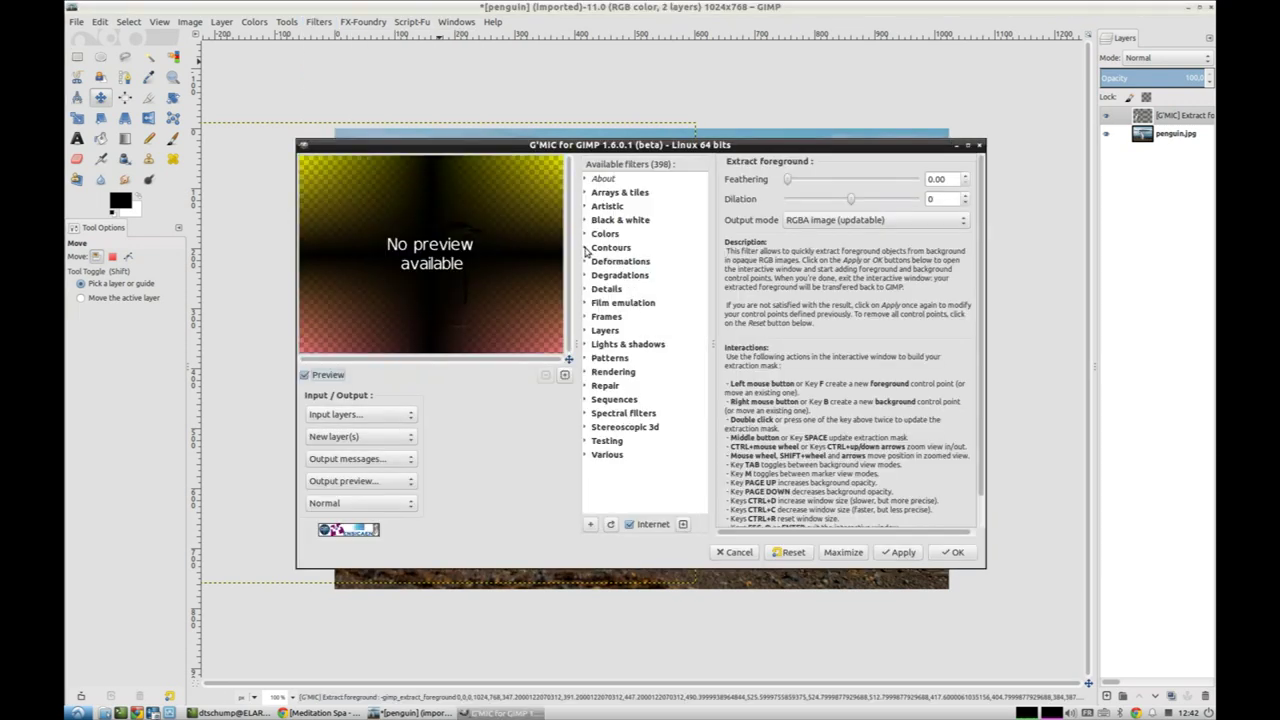
{"action": "left_click", "coordinate": [586, 262]}
{"action": "left_click", "coordinate": [346, 437]}
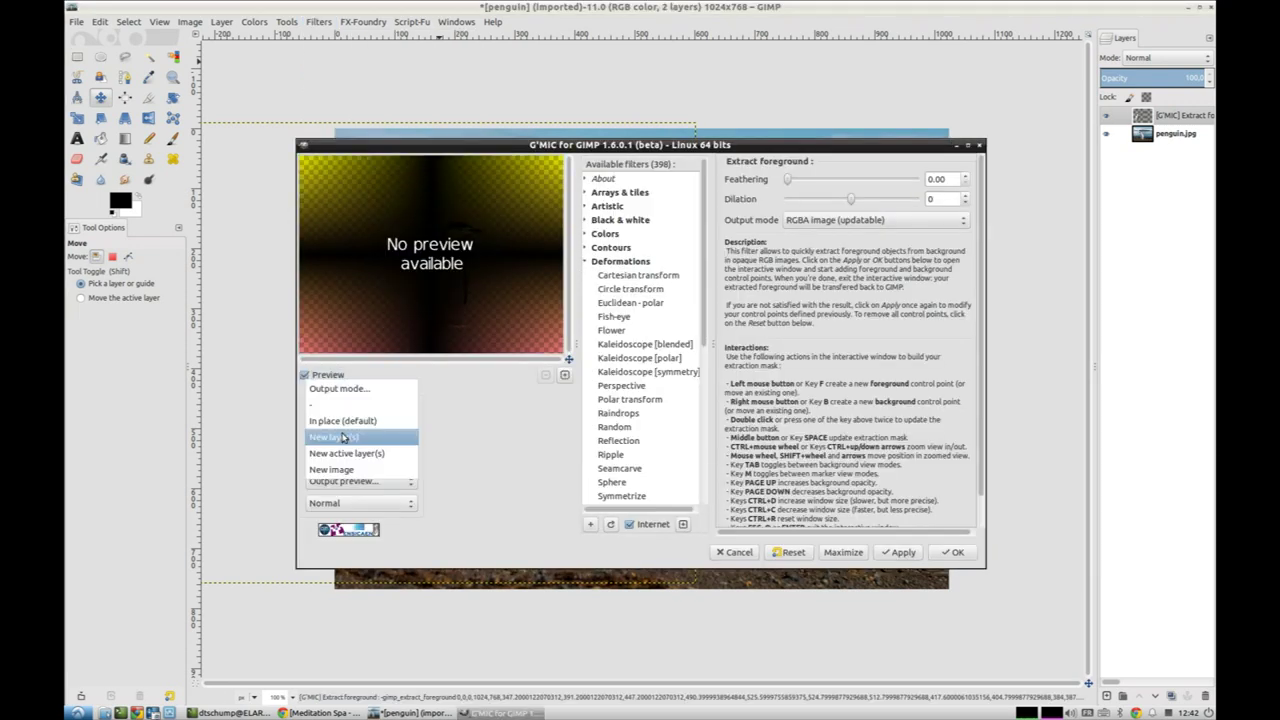
{"action": "left_click", "coordinate": [348, 417]}
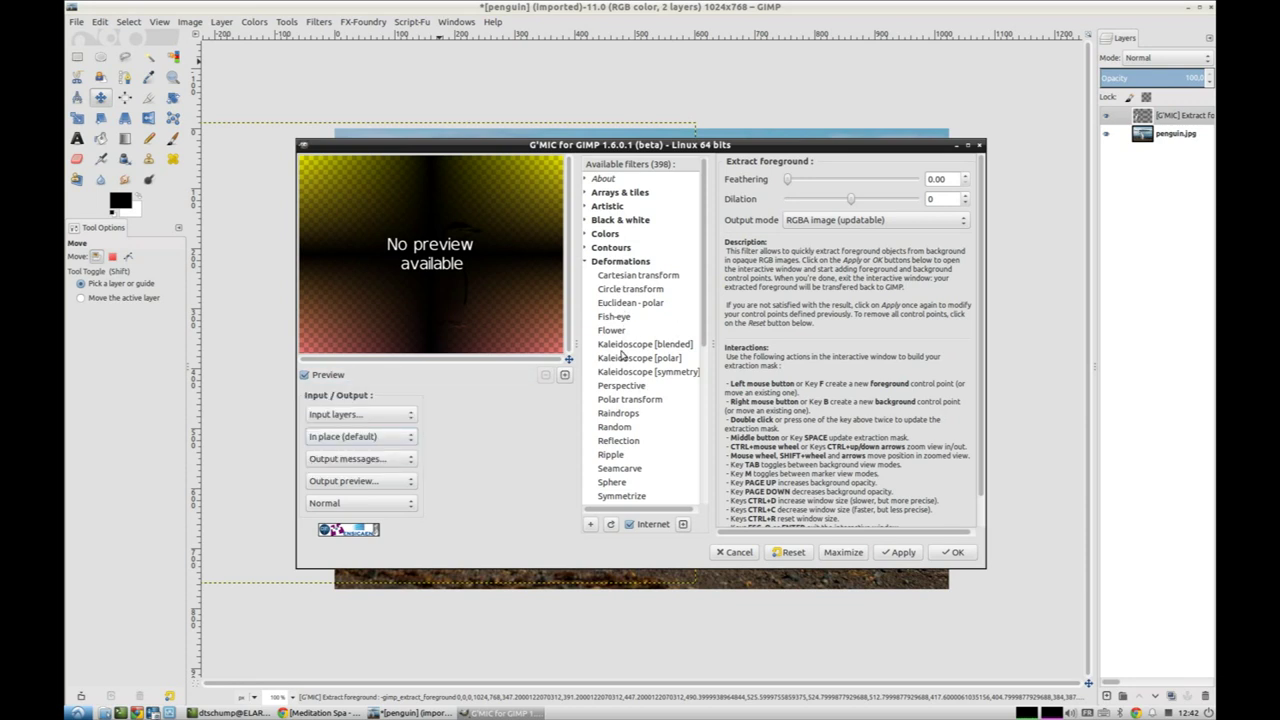
{"action": "left_click", "coordinate": [621, 428]}
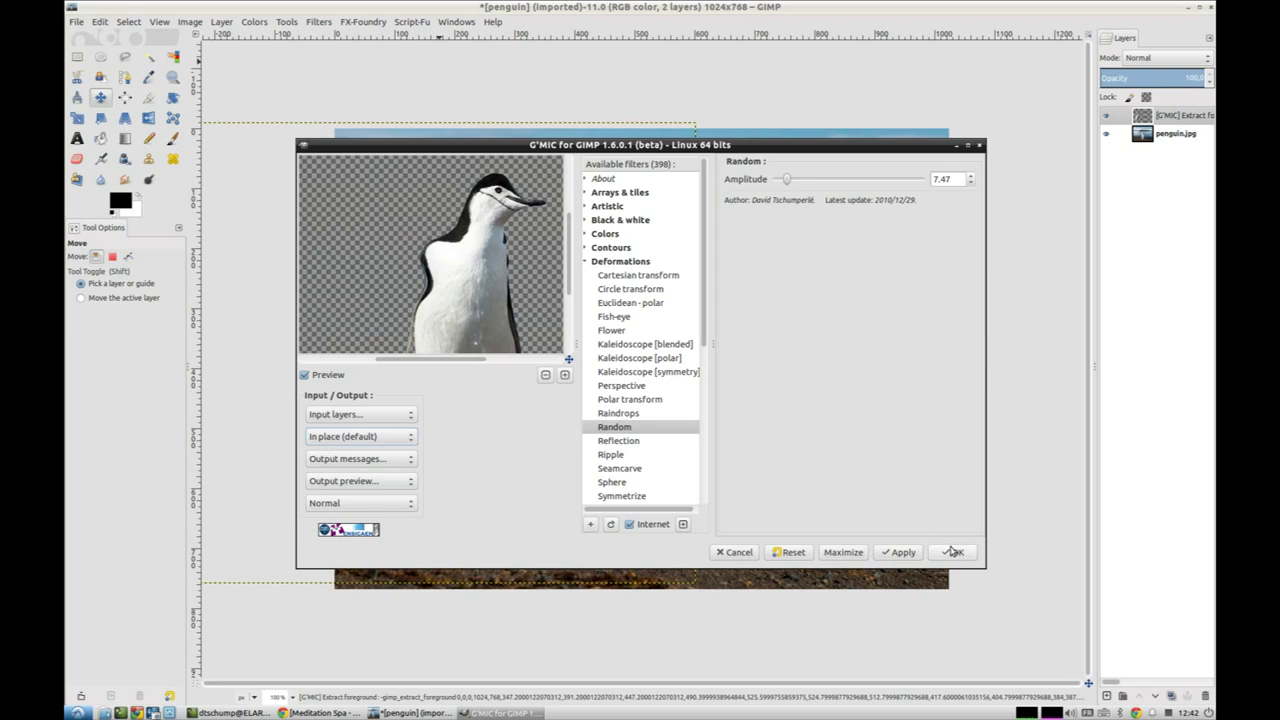
{"action": "left_click", "coordinate": [952, 552]}
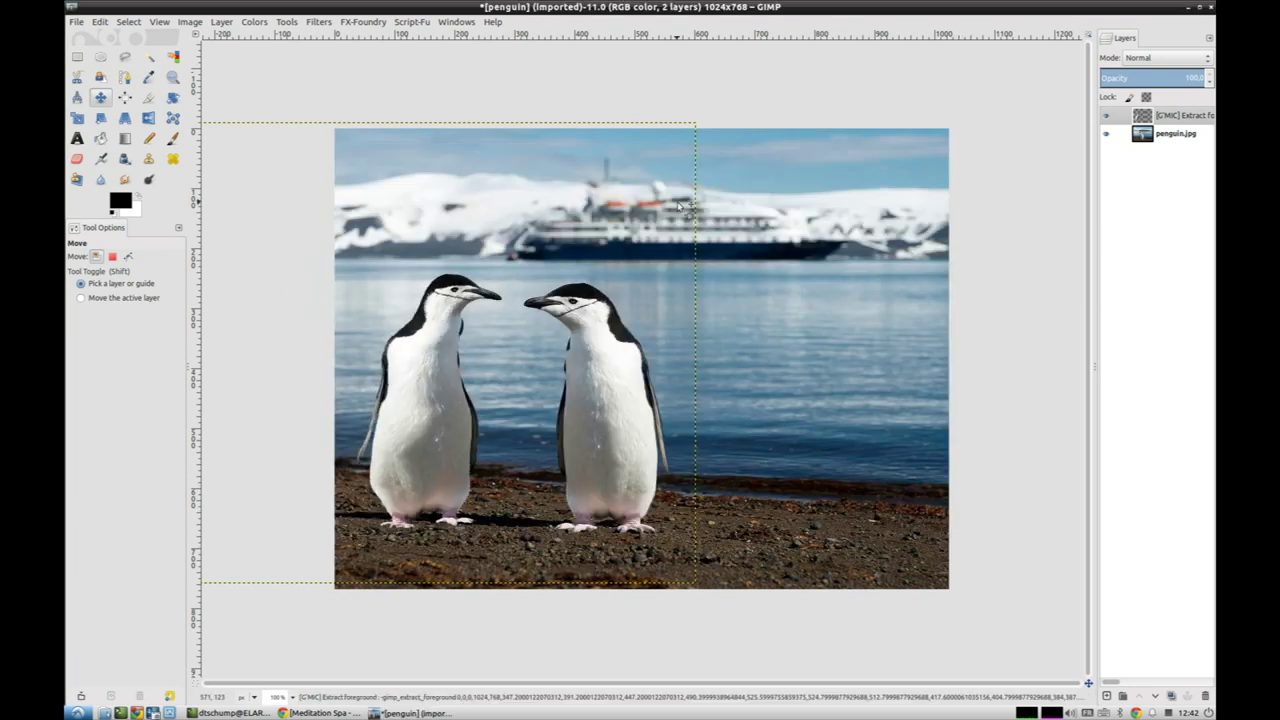
Nudge the mirrored penguin slightly left and flatten the image into one penguin.jpg layer
{"action": "mouse_move", "coordinate": [431, 367]}
{"action": "left_mouse_down"}
{"action": "mouse_move", "coordinate": [418, 376]}
{"action": "mouse_move", "coordinate": [412, 364]}
{"action": "left_mouse_up"}
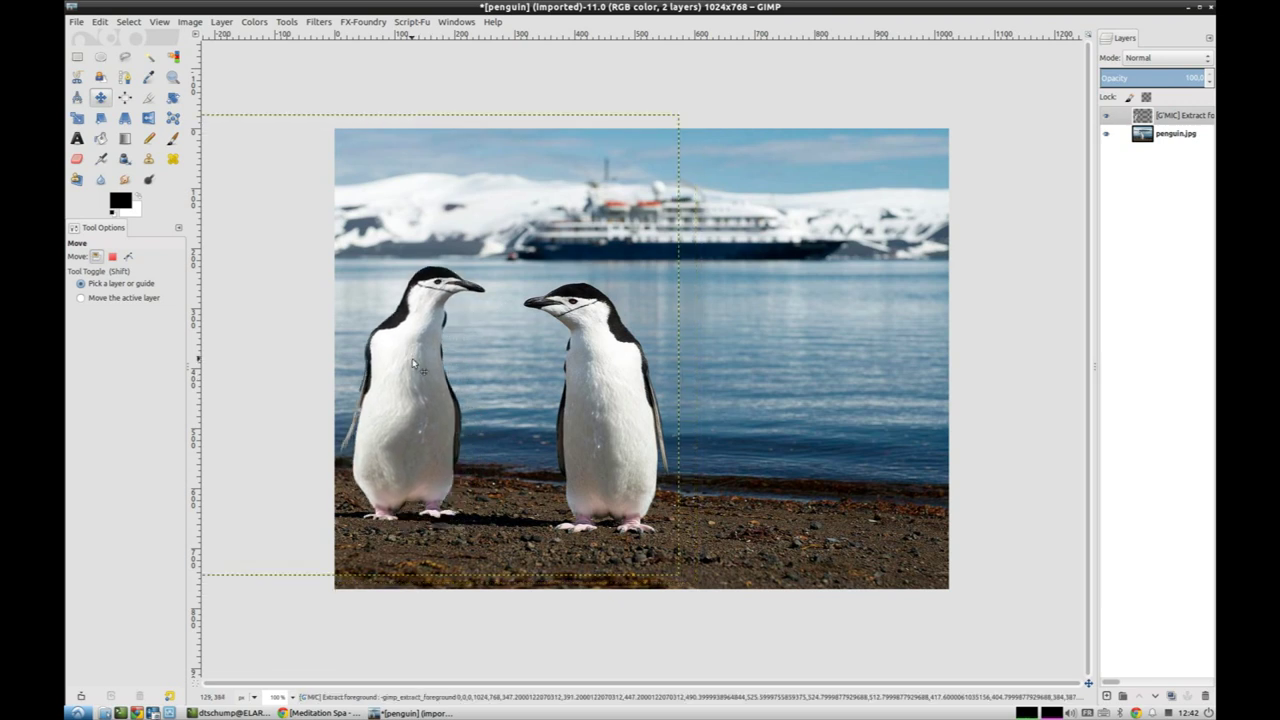
{"action": "left_click", "coordinate": [192, 21]}
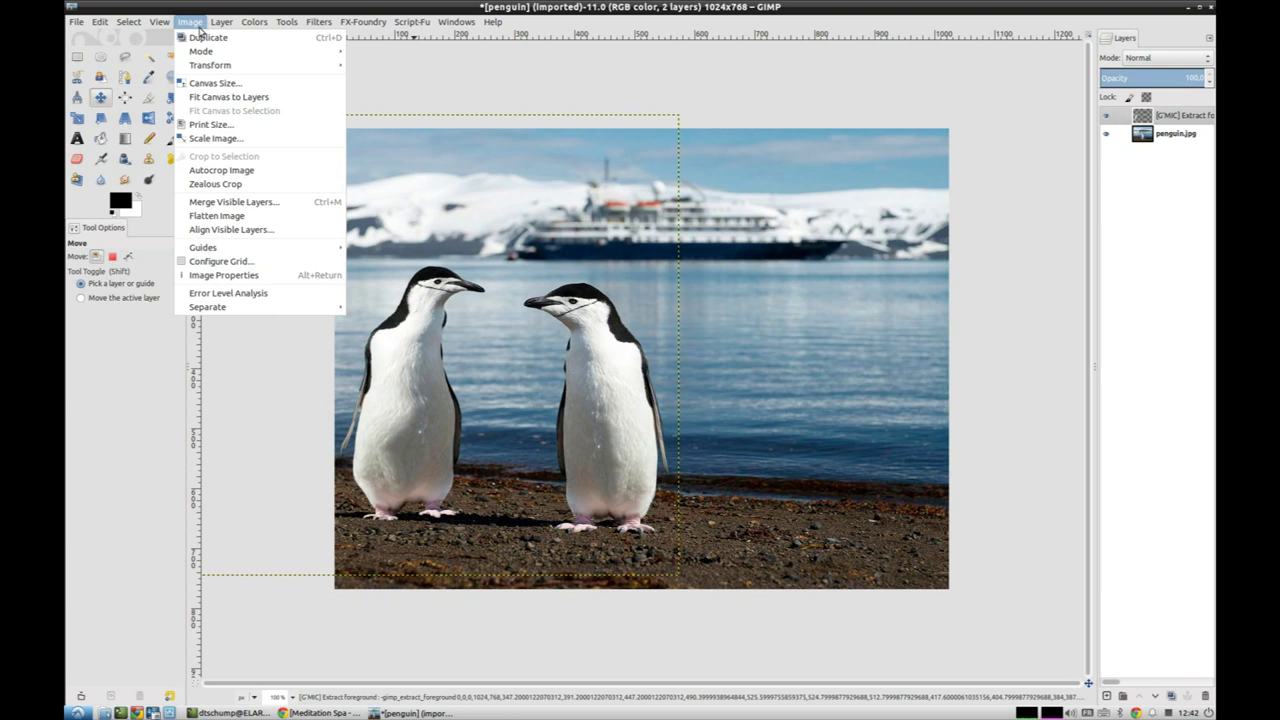
{"action": "left_click", "coordinate": [228, 216]}
{"action": "key", "text": "minus"}
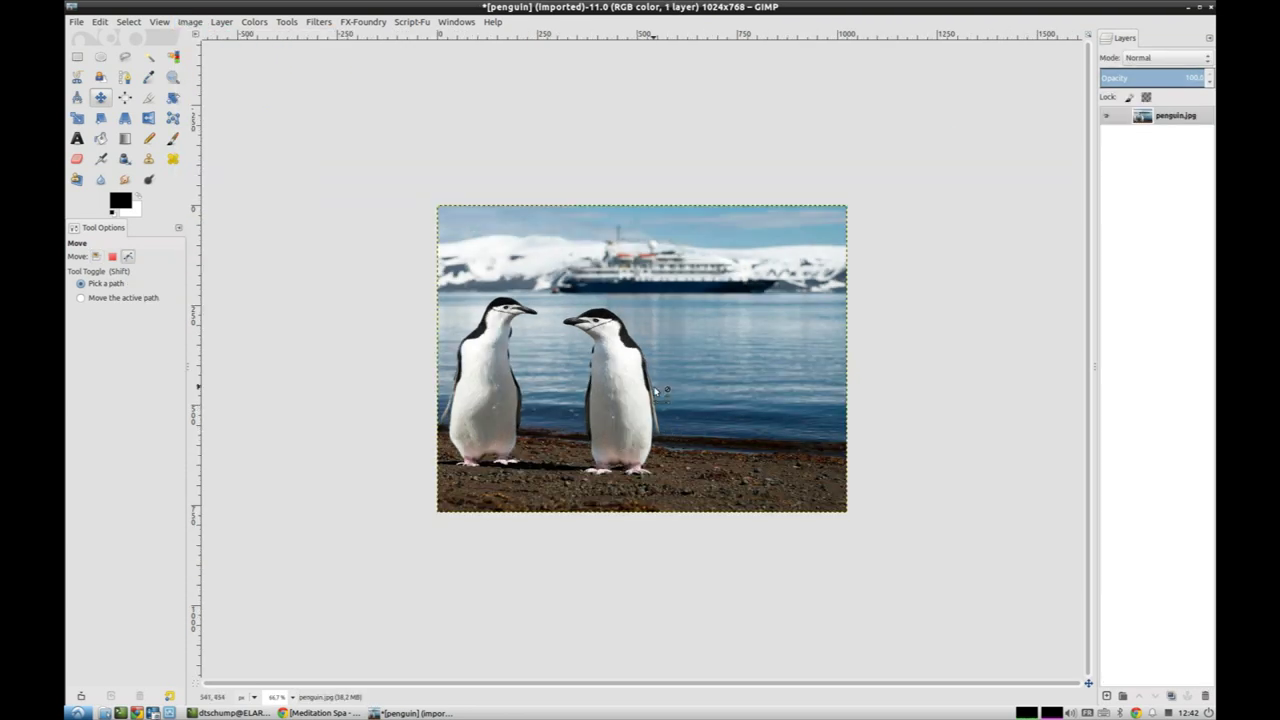
{"action": "key", "text": "plus"}
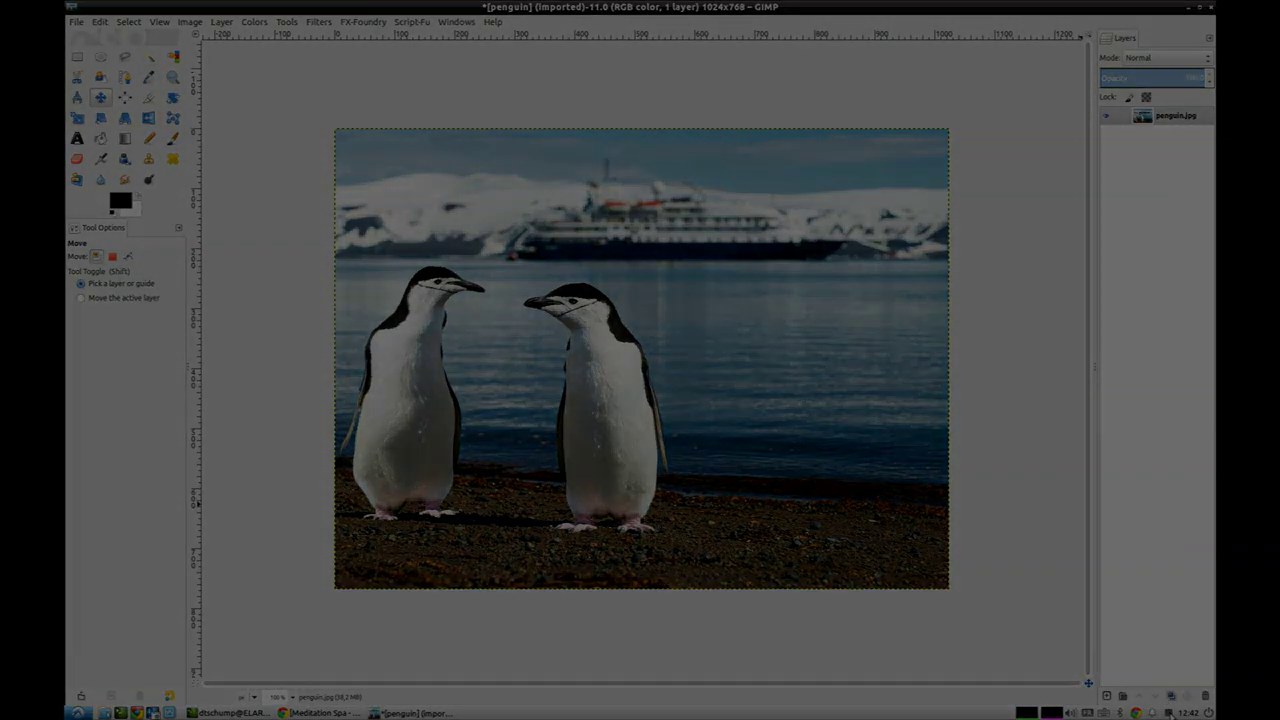